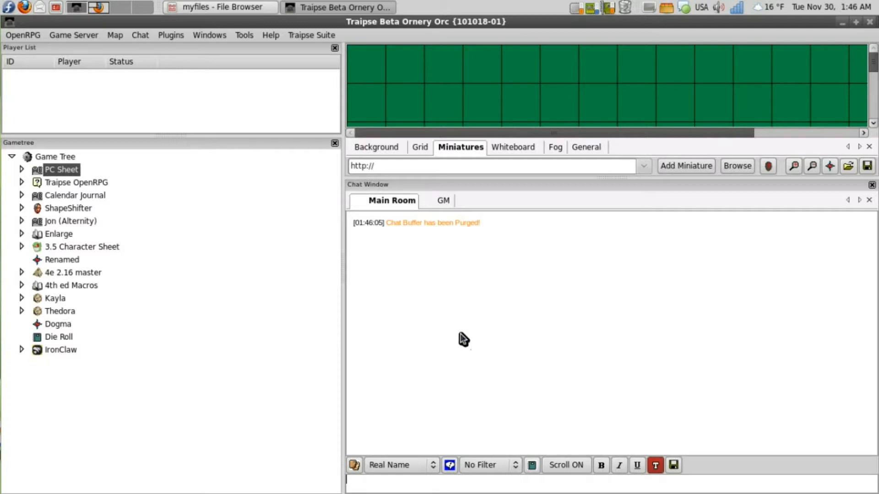
Step: Expand PC Sheet with its Group and Splitter nodes, and retitle the Form's text node FormText
left_click(22, 170)
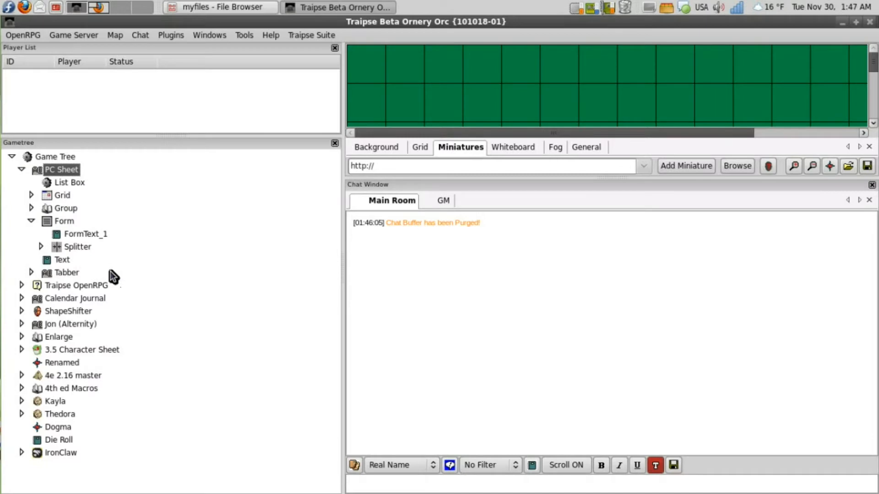
left_click(40, 247)
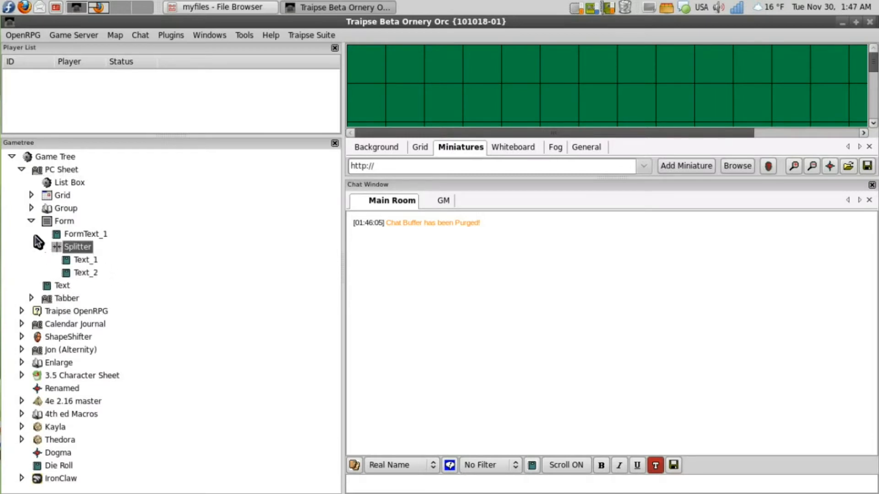
left_click(31, 208)
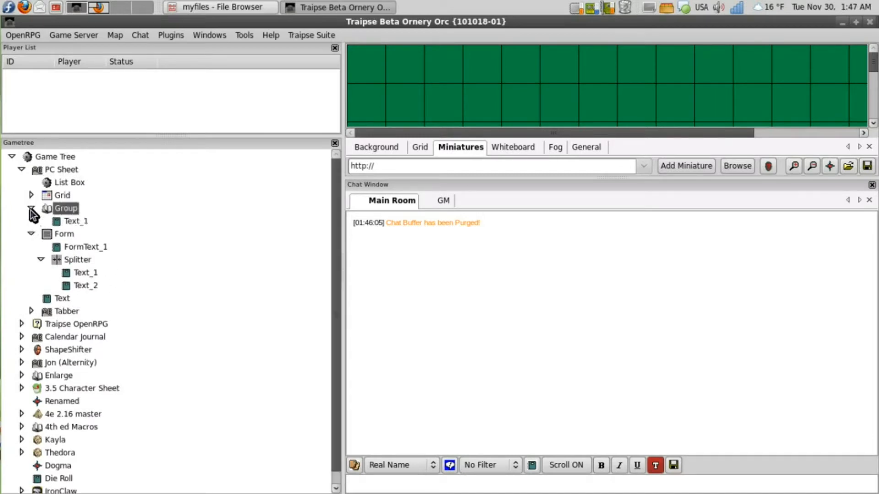
right_click(79, 246)
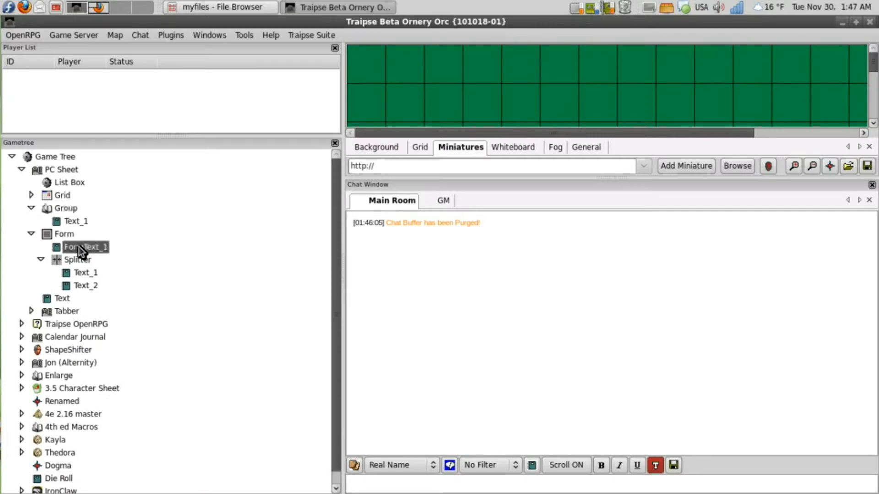
left_click(101, 266)
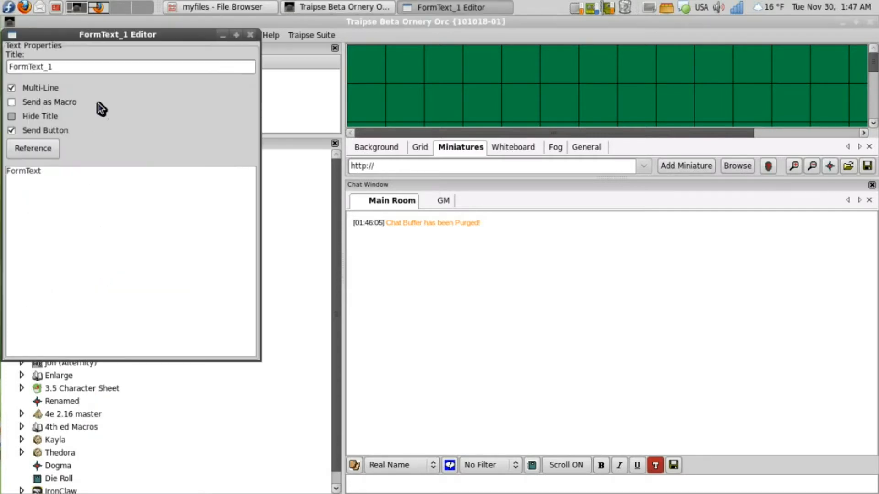
left_click_drag(110, 36, 355, 39)
left_click(345, 68)
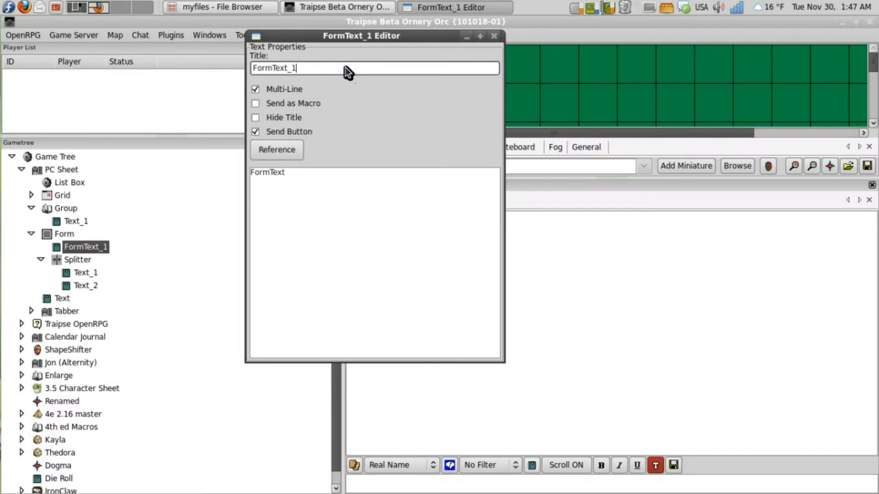
key("BackSpace")
key("BackSpace")
left_click(494, 39)
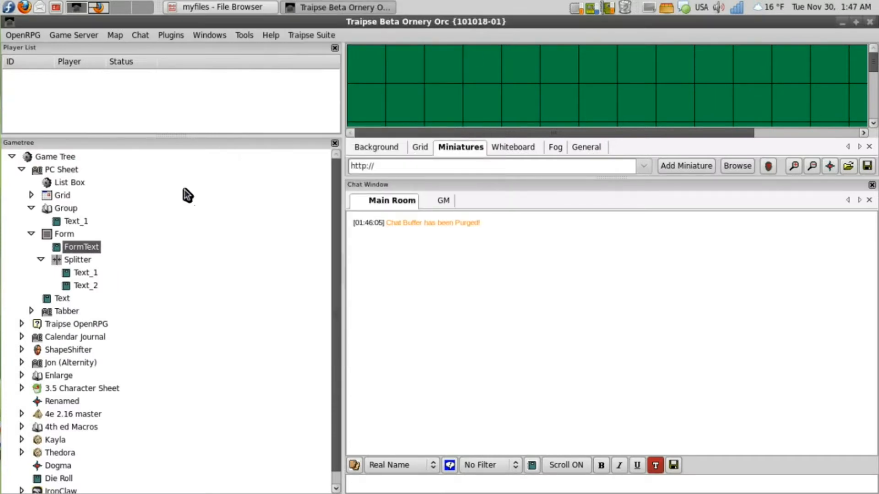
Step: Rename the Group's text node GroupText and the Splitter's two text nodes SplitterText_1 and SplitterText_2, and expand the Grid node
left_click(72, 221)
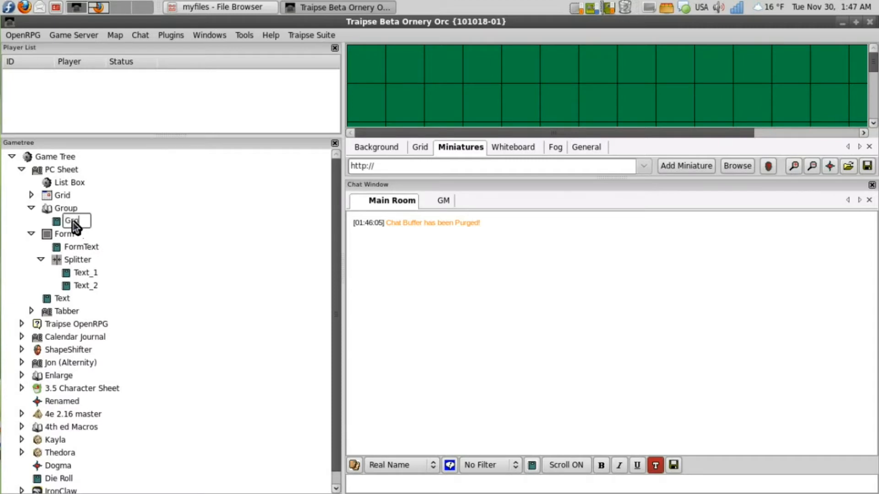
type("GroupText")
left_click(84, 273)
type("SplitterText_1")
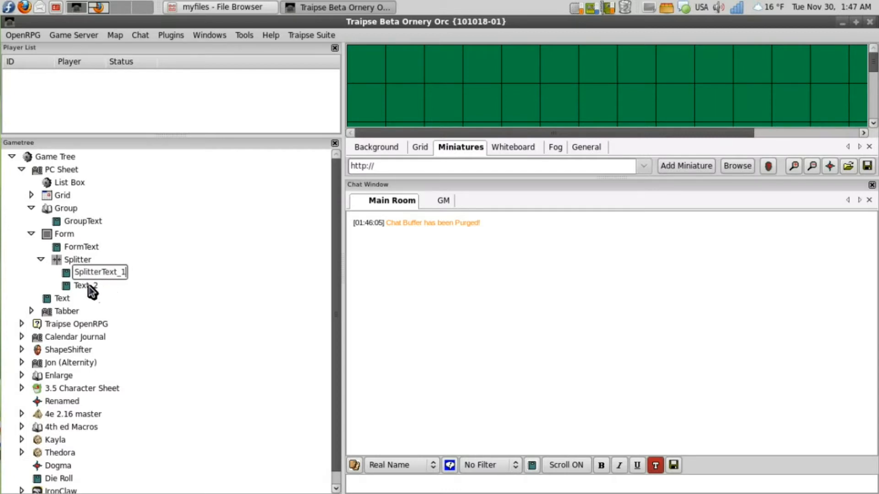
left_click(88, 286)
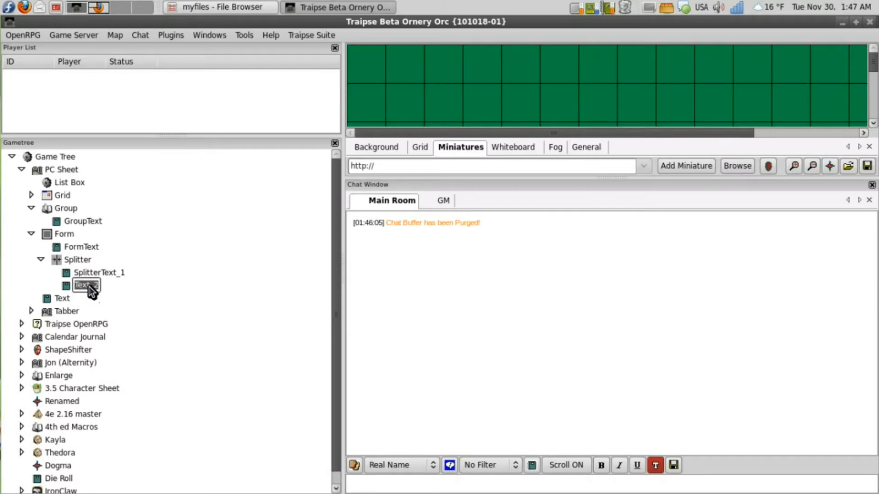
type("SplitterText_2")
left_click(31, 196)
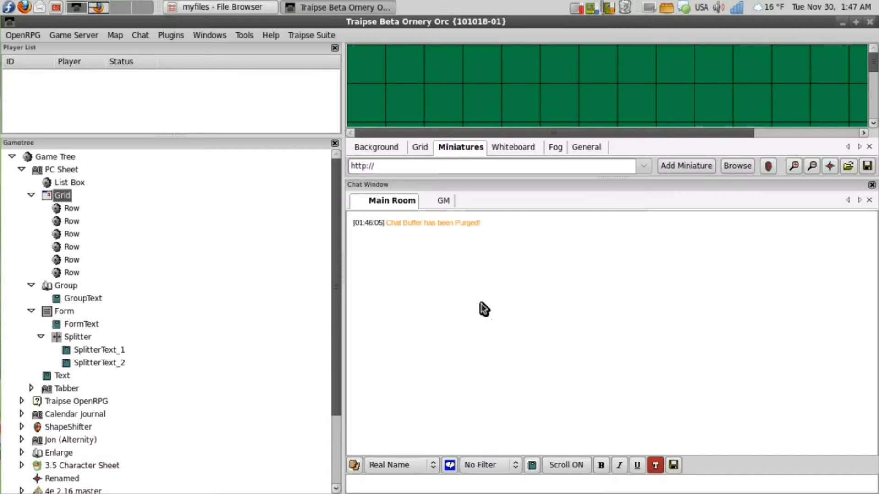
Step: Write the reference delimiters !@ @! and !& &! one after the other in the chat entry line, clearing each
left_click(681, 484)
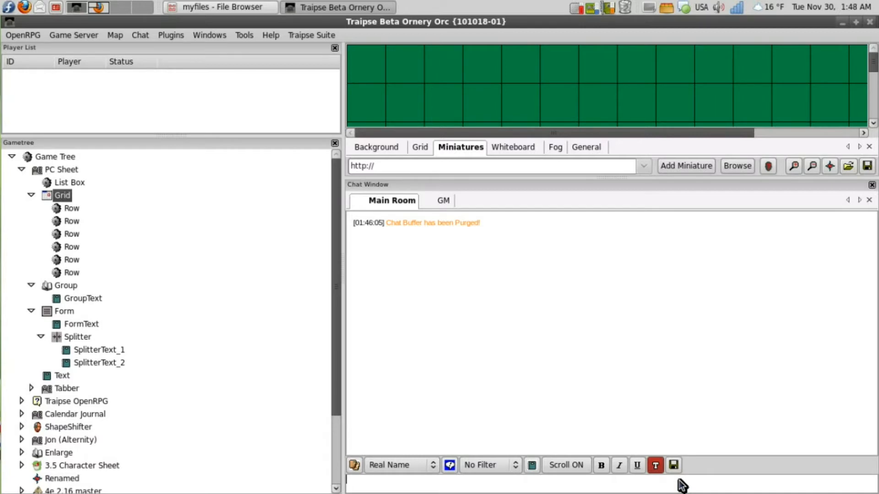
type("!@ @!")
key("ctrl+a")
key("BackSpace")
type("!& &!")
key("BackSpace")
key("BackSpace")
key("BackSpace")
key("BackSpace")
key("BackSpace")
Step: Write the delimiters != =!, !! !! and !# #! in the chat entry line and clear them without sending
type("!= =!")
key("BackSpace")
key("BackSpace")
key("BackSpace")
key("BackSpace")
key("BackSpace")
type("!! !! !# #!")
key("BackSpace")
key("BackSpace")
key("BackSpace")
key("BackSpace")
key("BackSpace")
key("BackSpace")
key("BackSpace")
key("BackSpace")
key("BackSpace")
key("BackSpace")
key("BackSpace")
Step: Collapse PC Sheet and open the ShapeShifter's Abilities grid for design, widening the editor to show every column
left_click(22, 169)
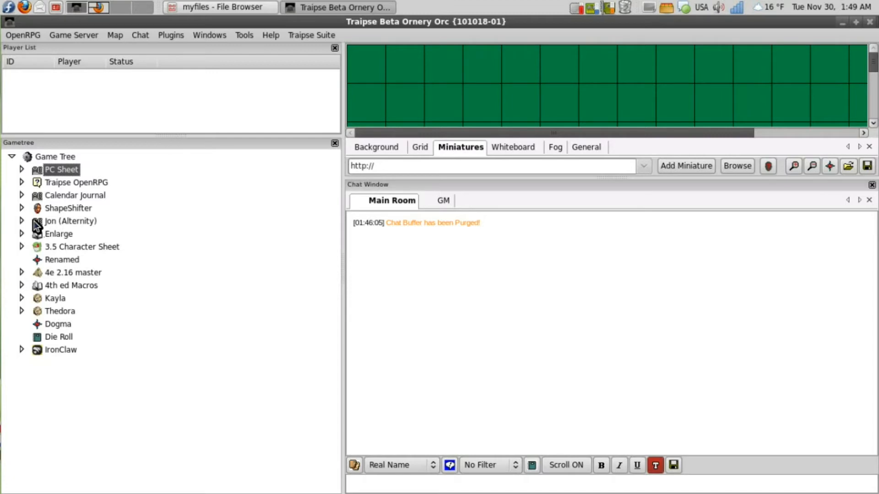
left_click(22, 208)
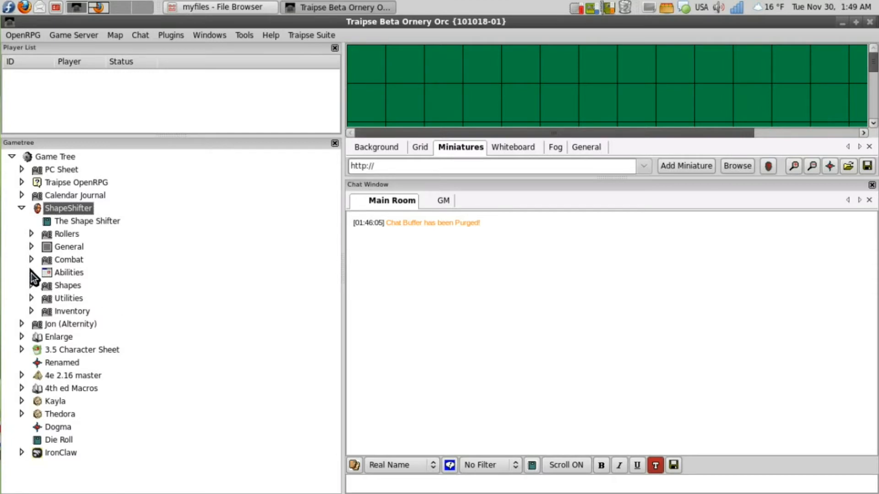
right_click(53, 274)
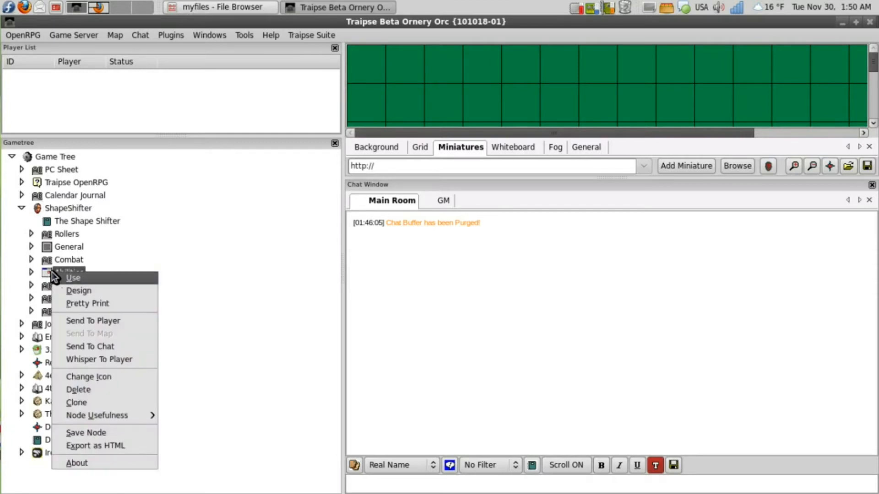
left_click(75, 291)
left_click_drag(133, 37, 415, 107)
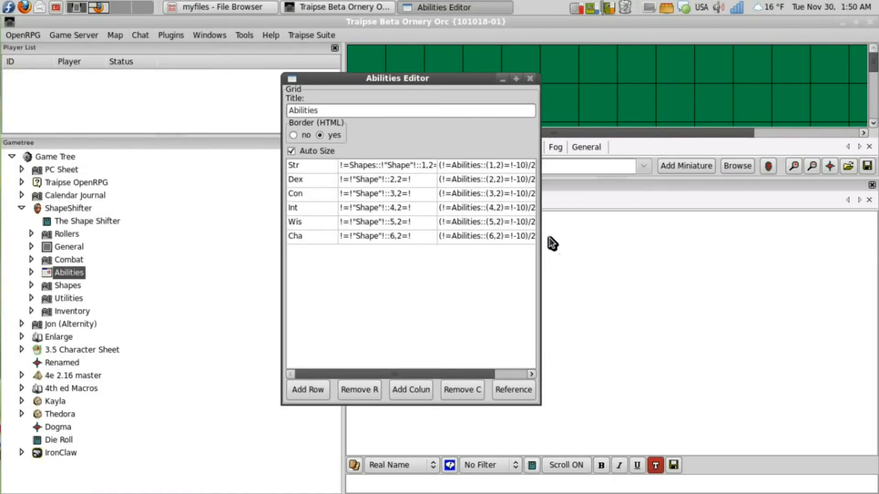
left_click_drag(540, 257, 789, 273)
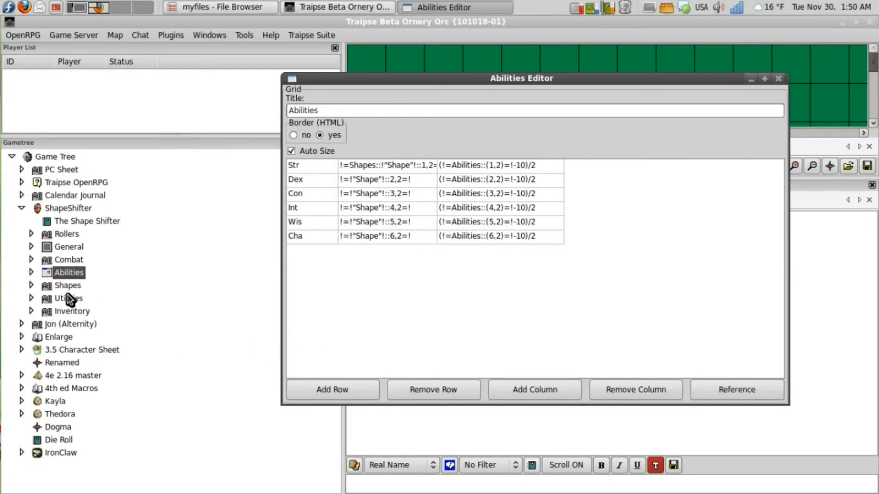
Step: Open the Abilities grid in use mode and place its editor alongside to compare references with resolved values
left_click(45, 276)
double_click(47, 277)
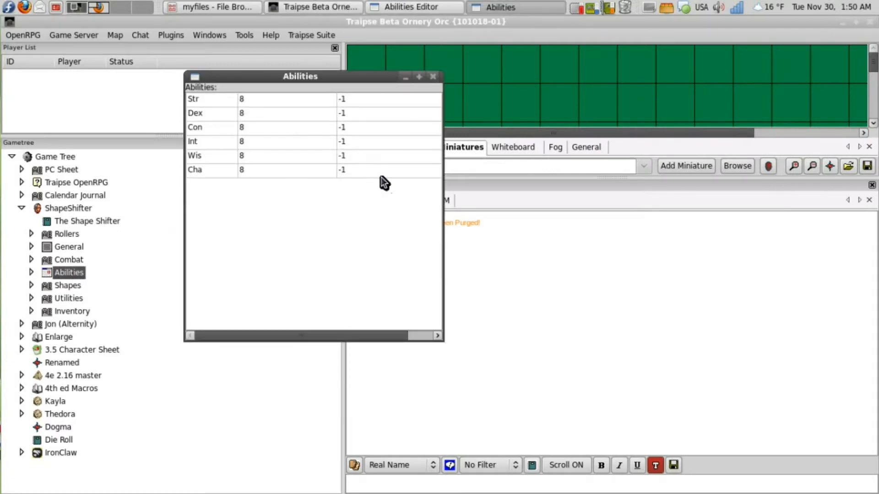
left_click(412, 10)
left_click_drag(427, 89, 490, 121)
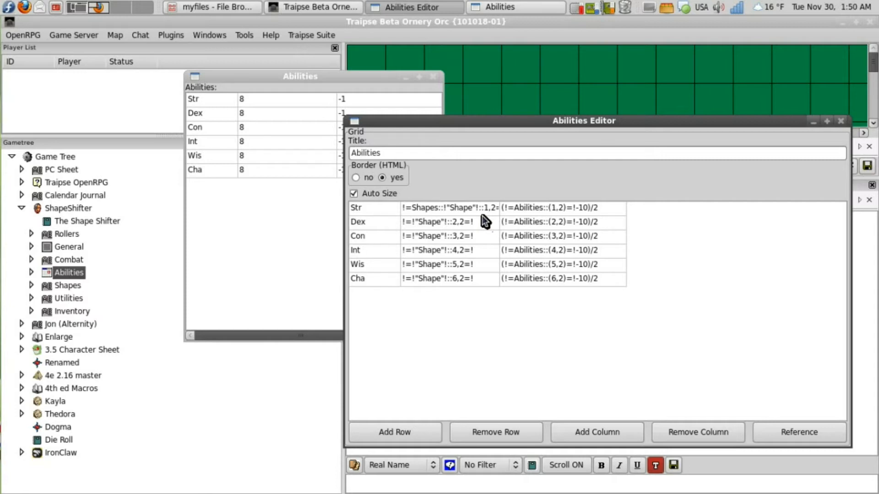
Step: Reduce the Cha row's score reference in the Abilities editor to !"Shape"!
left_click(451, 286)
left_click(449, 279)
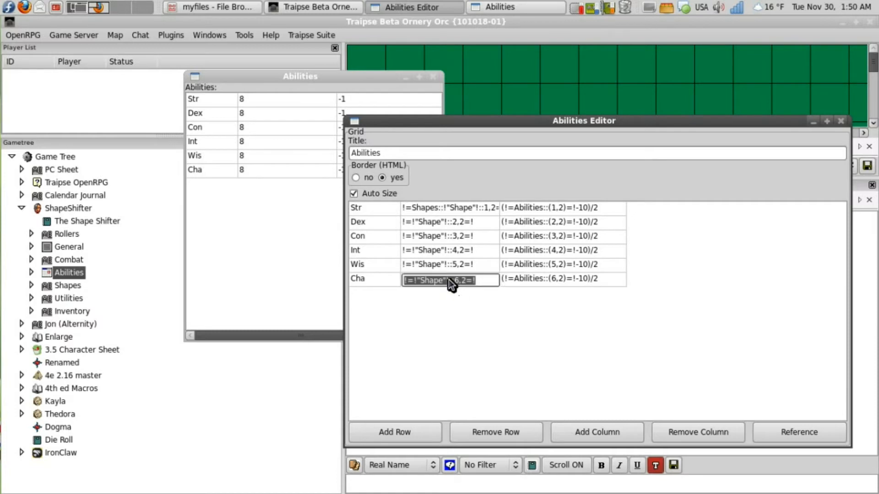
left_click(478, 282)
key("BackSpace")
key("BackSpace")
key("BackSpace")
key("BackSpace")
key("BackSpace")
key("BackSpace")
key("BackSpace")
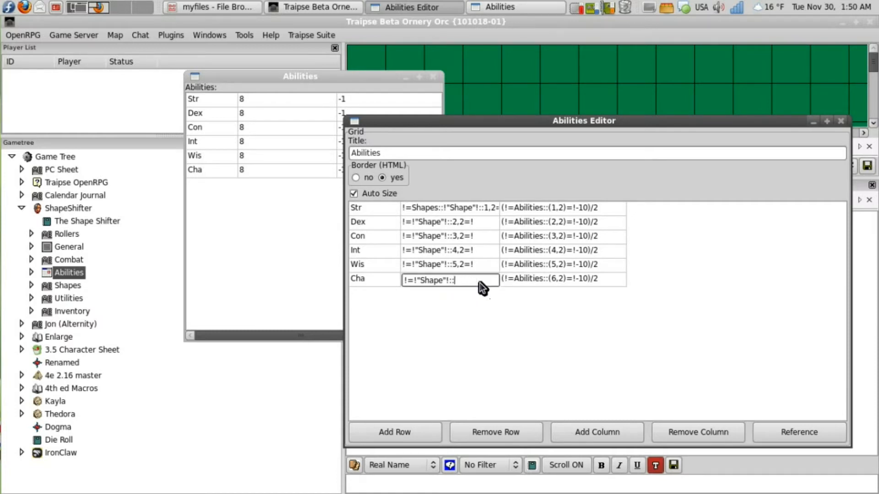
key("Home")
key("Delete")
key("Delete")
Step: Reopen the Abilities grid to refresh its values and check the Cha row against the editor
left_click(306, 304)
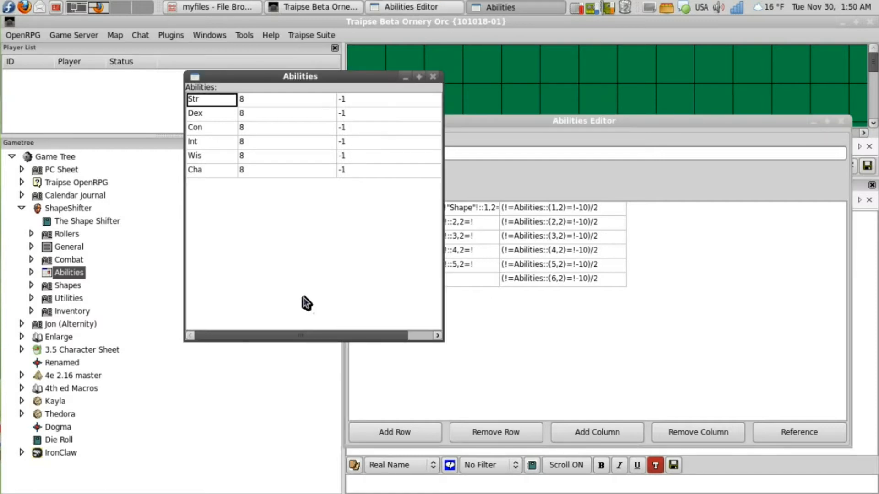
left_click(433, 76)
double_click(43, 273)
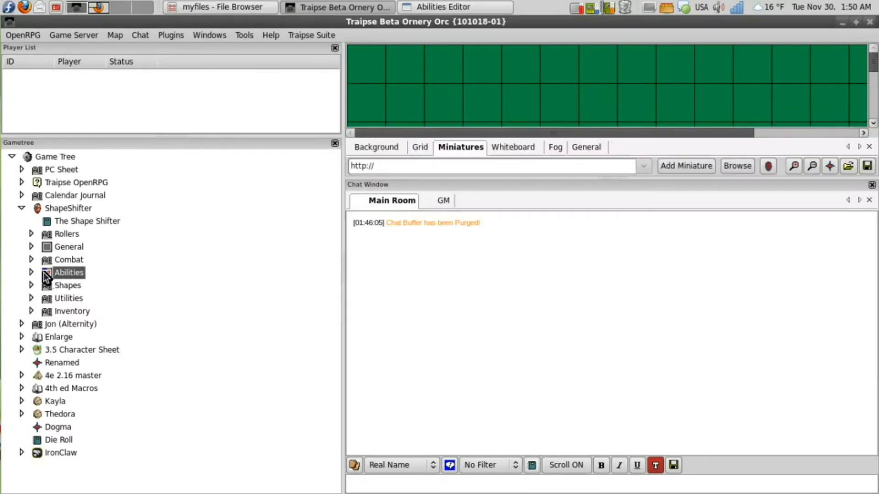
left_click(426, 7)
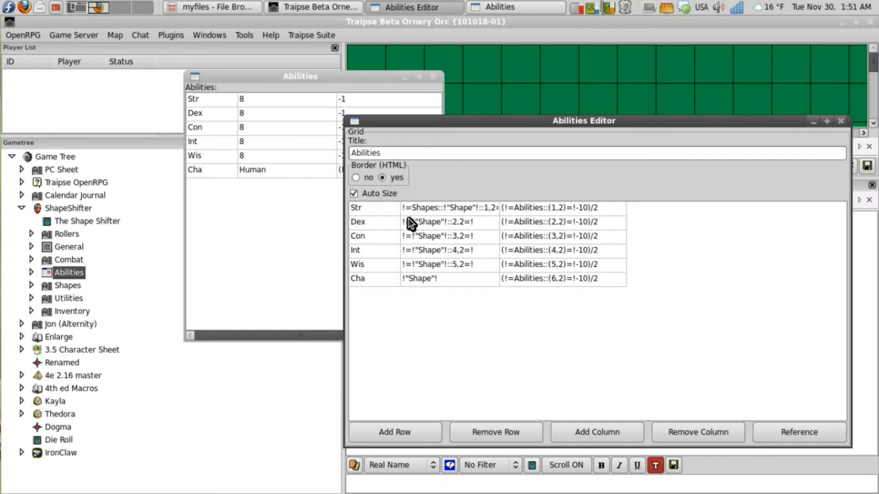
Step: Expand the Shapes node and set its Shape text to Bear
left_click(31, 285)
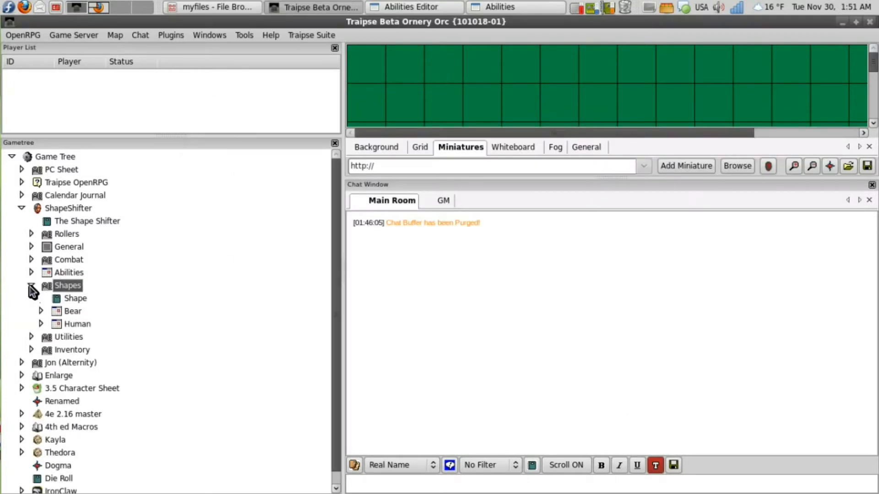
double_click(68, 299)
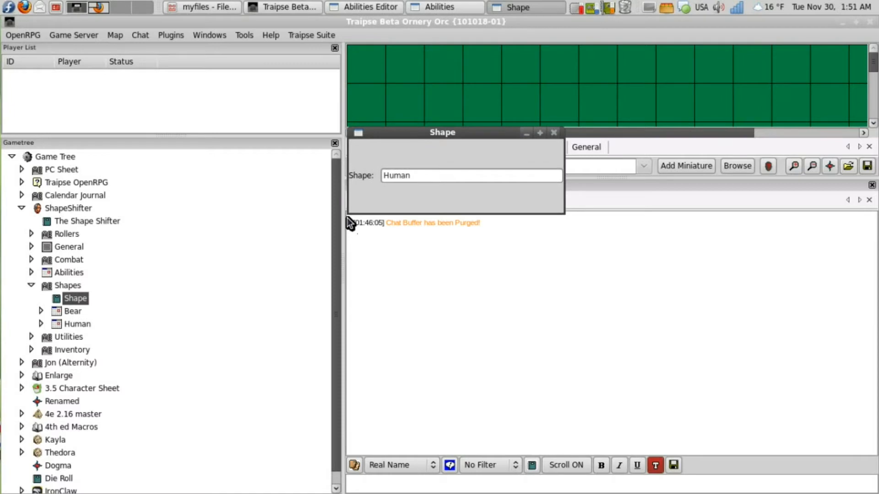
double_click(397, 174)
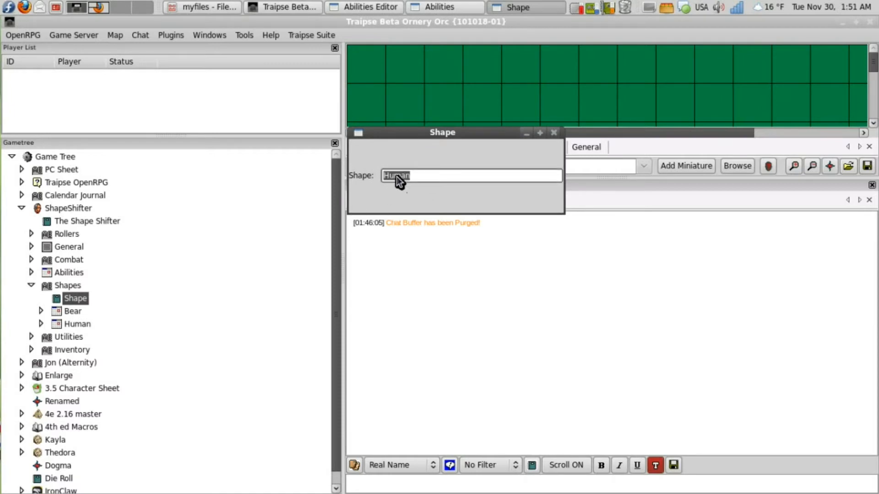
type("Bear")
left_click(553, 133)
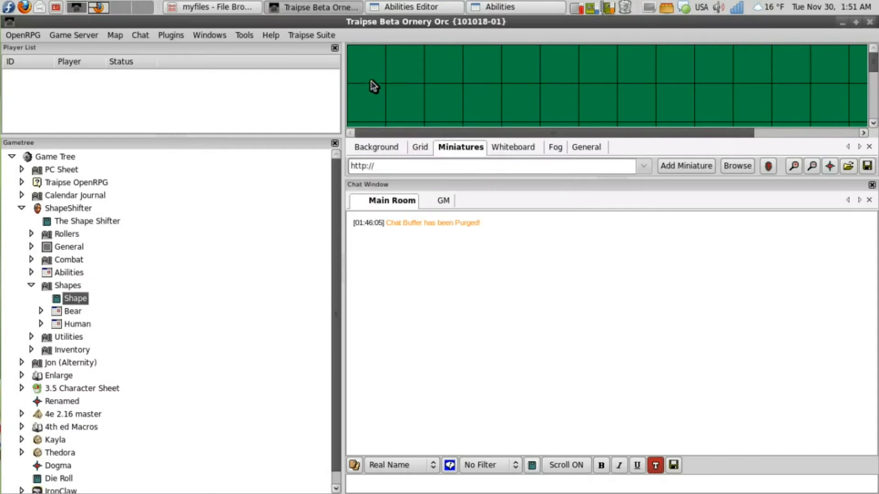
Step: Reopen the Abilities grid to examine its values for the Bear shape, with the editor moved clear of it
left_click(512, 6)
left_click(433, 76)
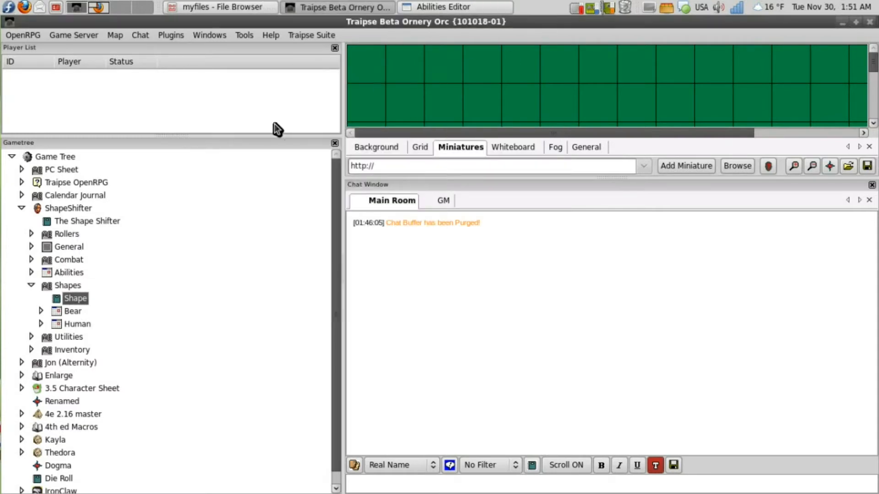
left_click(49, 273)
double_click(49, 273)
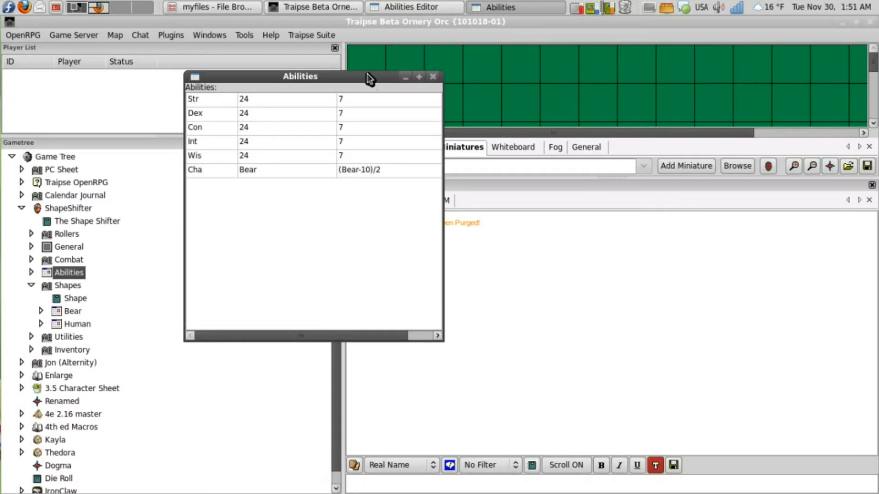
left_click(401, 6)
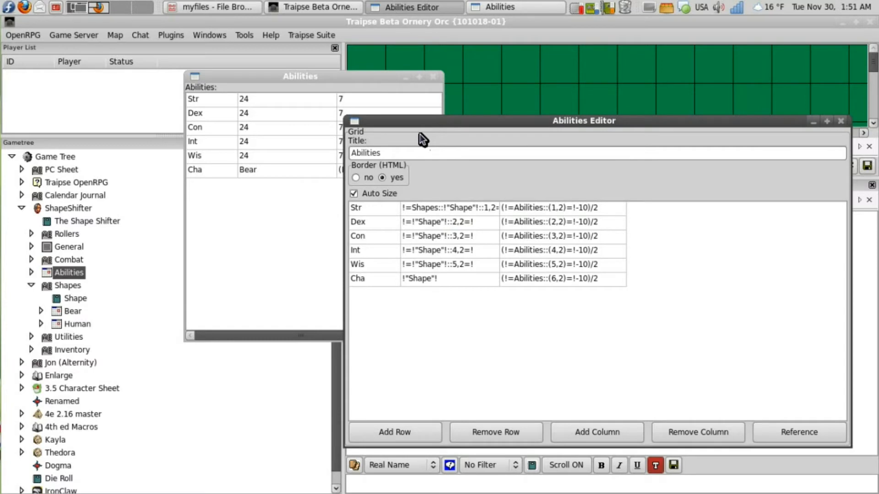
left_click_drag(509, 128, 615, 126)
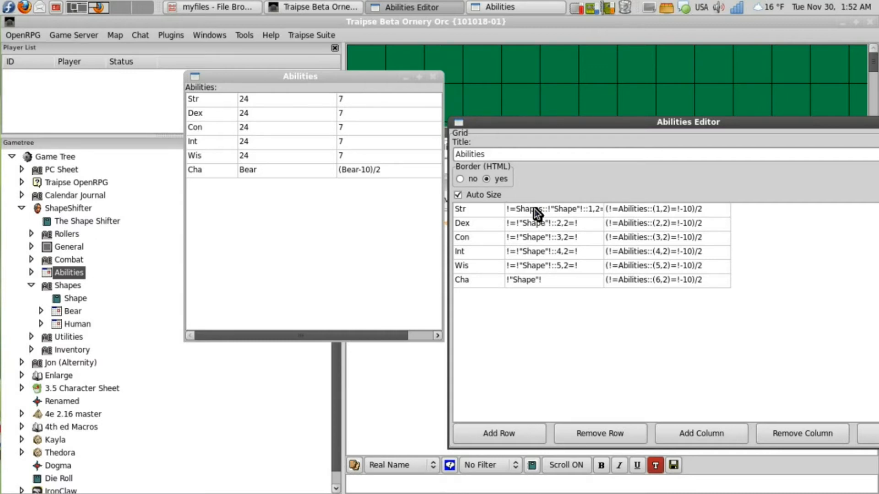
Step: Set the Cha row's score reference to !=!"Shape"!::6,2=! in the Abilities editor and reopen the grid to refresh it
double_click(541, 282)
left_click(560, 284)
key("Home")
type("!=")
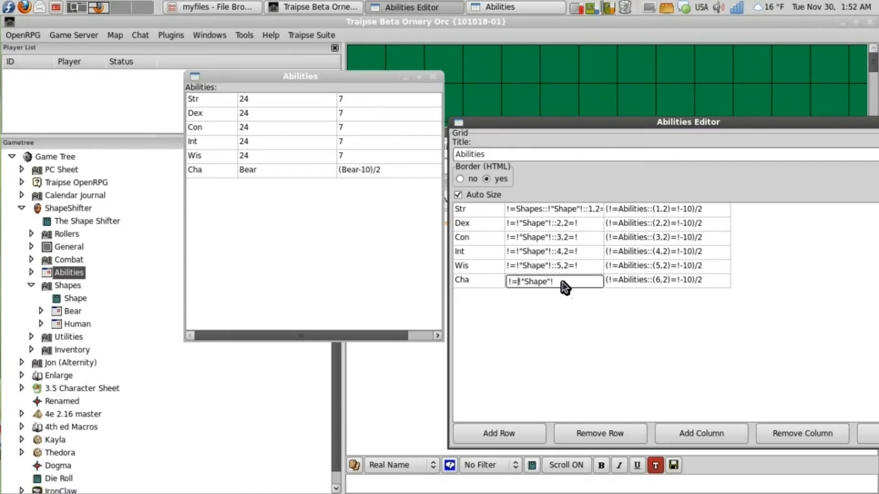
key("End")
left_click(432, 77)
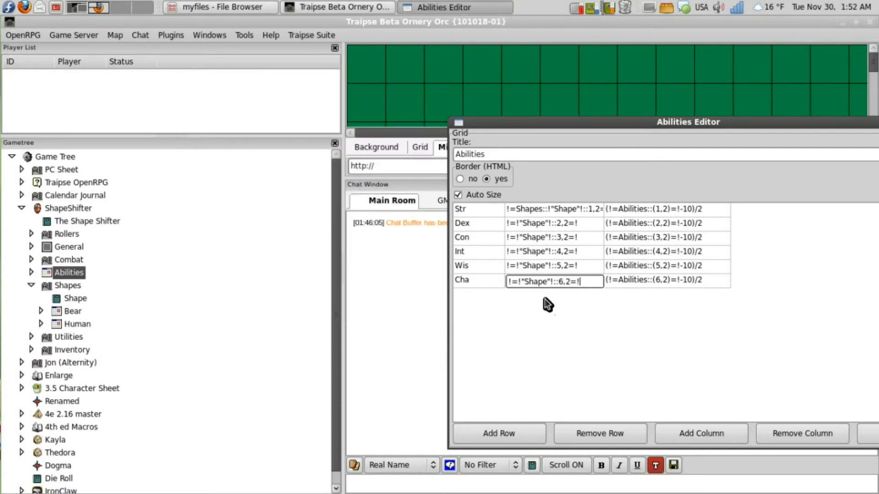
double_click(50, 274)
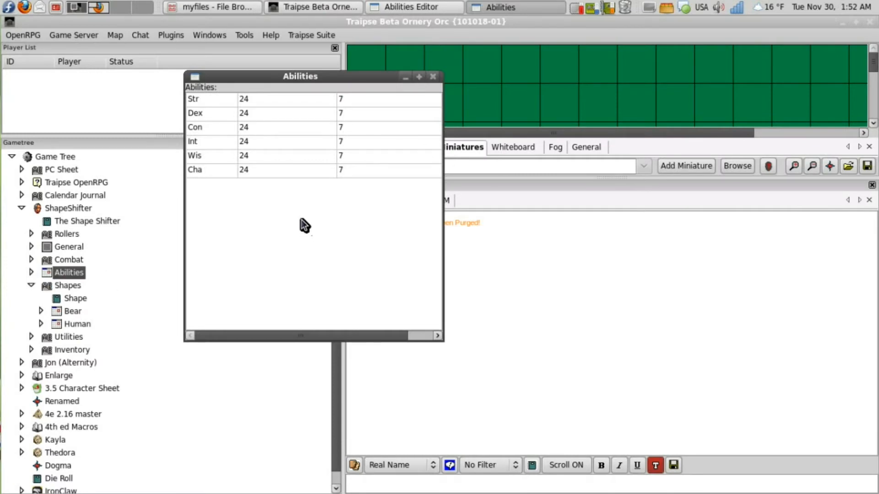
Step: Close the Abilities grid, expand Combat and Rollers under ShapeShifter, and send the Sword Attack roll from the Attacks list to the chat
left_click(433, 78)
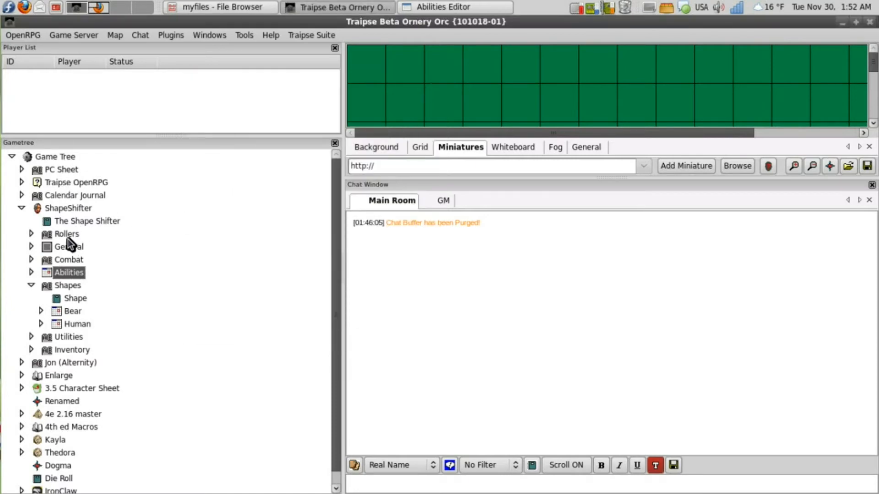
left_click(30, 259)
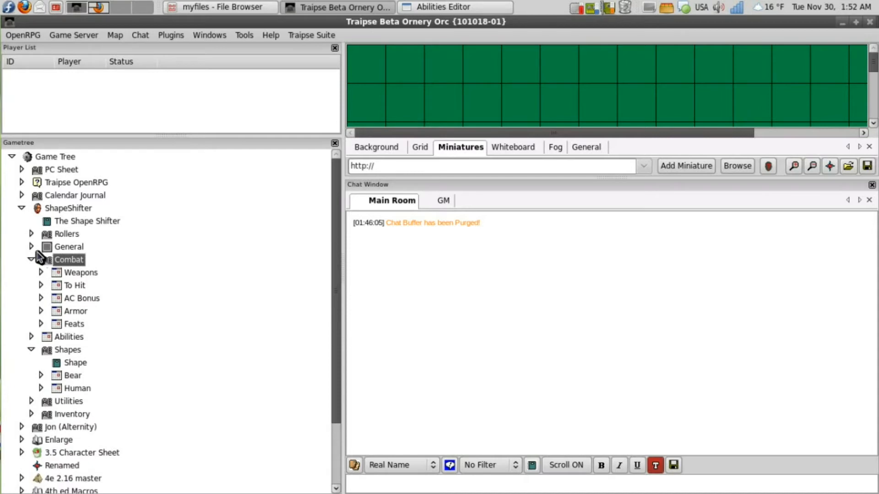
left_click(34, 234)
left_click(31, 234)
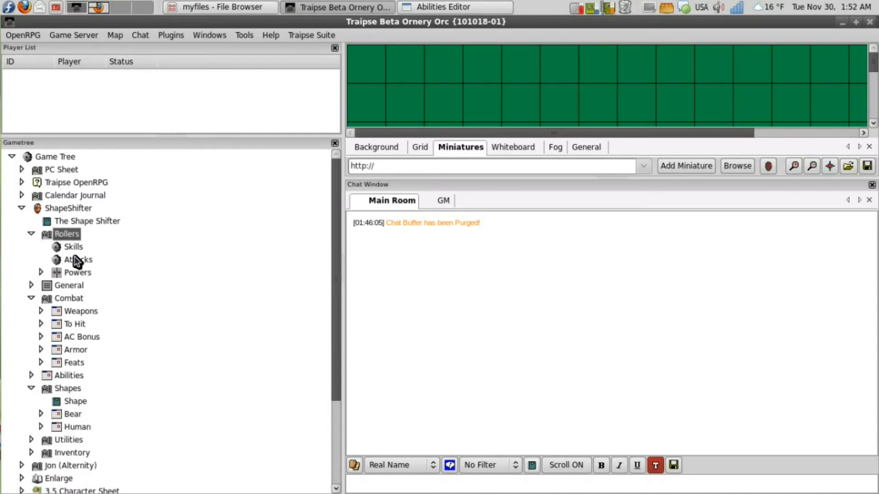
double_click(75, 260)
left_click(314, 118)
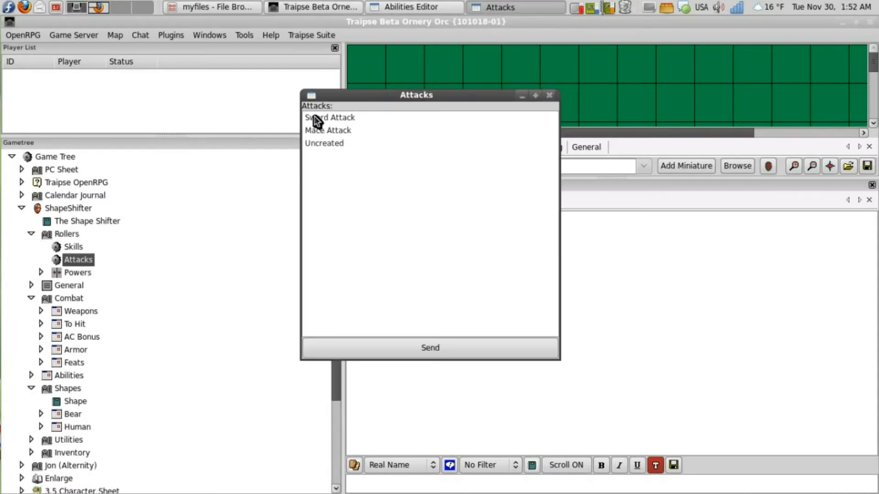
left_click(397, 348)
left_click_drag(449, 97, 280, 106)
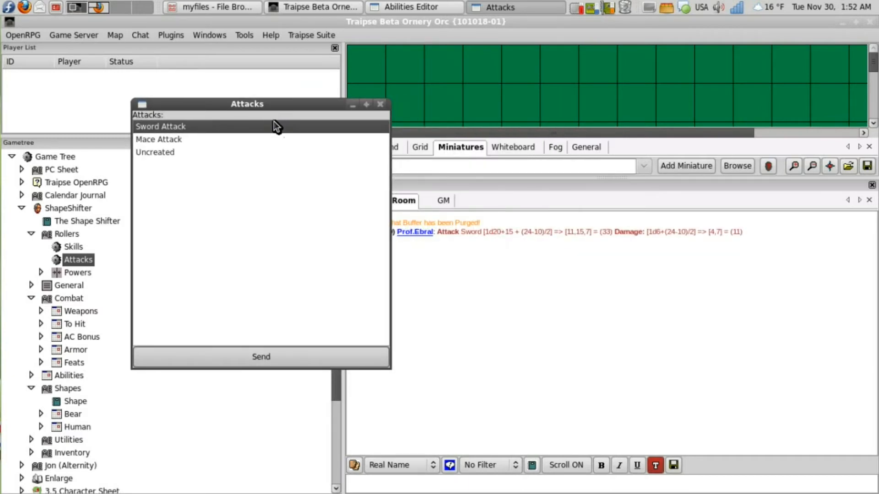
left_click(380, 104)
Step: Collapse the ShapeShifter node and close the Abilities Editor
mouse_move(22, 233)
left_click(21, 207)
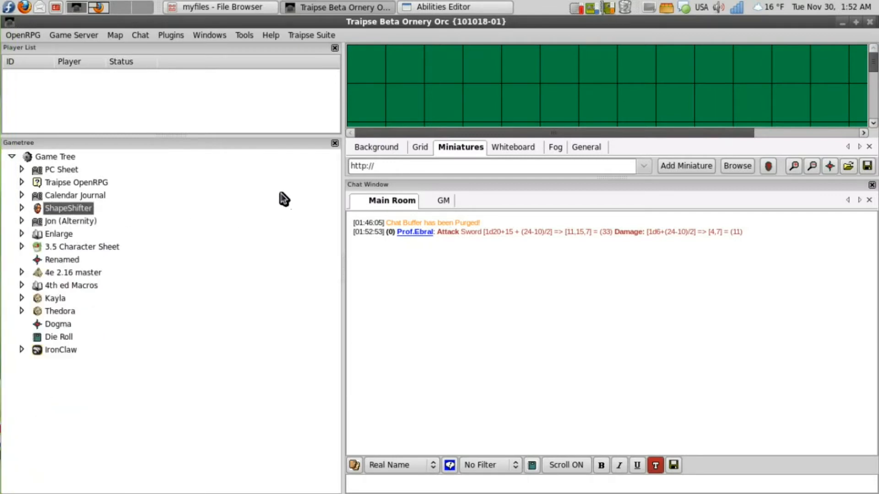
left_click(425, 9)
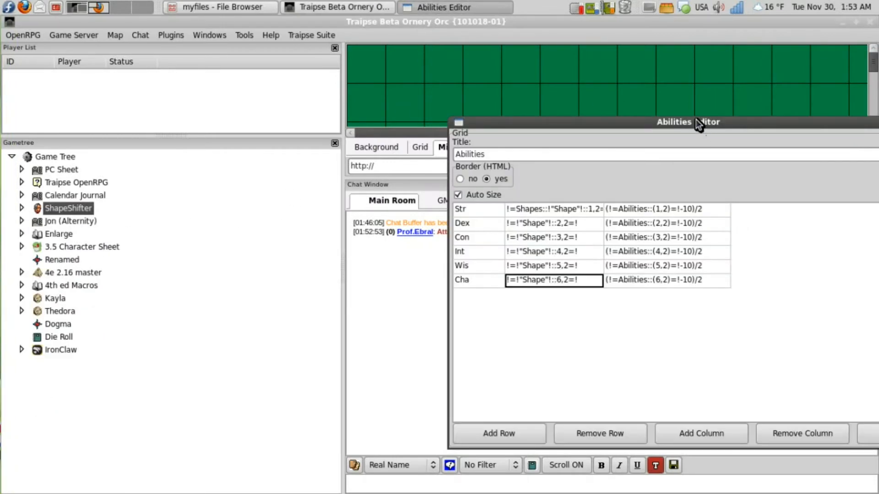
left_click_drag(696, 119, 521, 108)
left_click(695, 106)
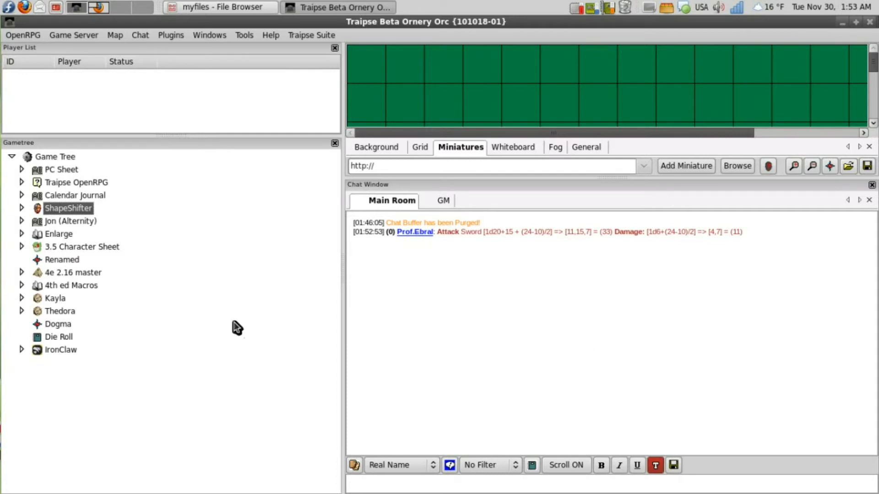
Step: Expand the PC Sheet node and send the reference !&PC Sheet::GrouptText&! to the chat twice
left_click(21, 169)
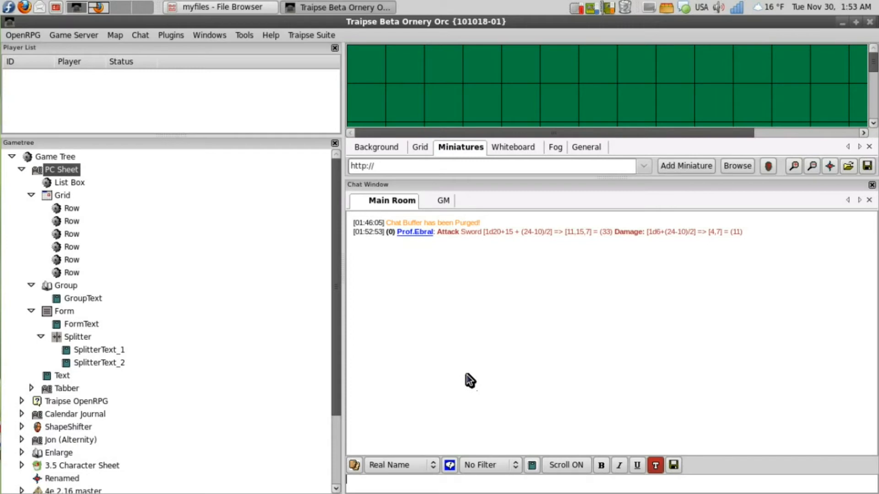
type("!&PC Sheet::")
type("GrouptText")
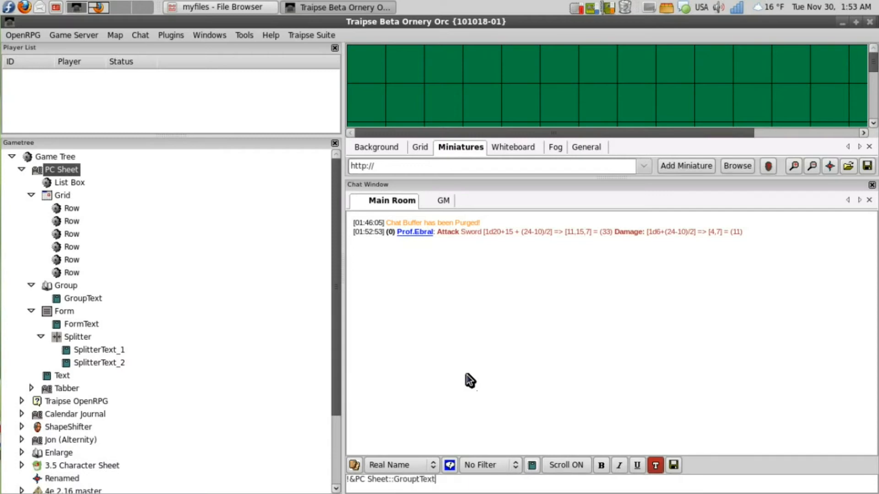
type("&!")
key("Return")
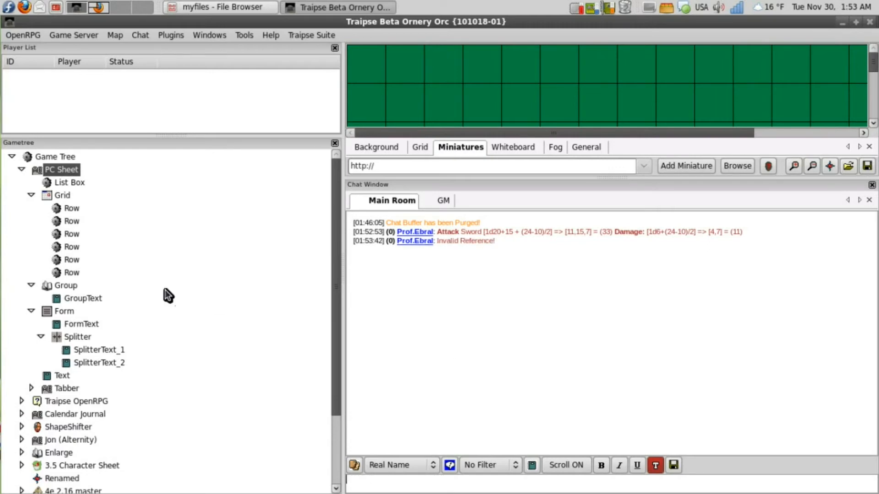
key("Up")
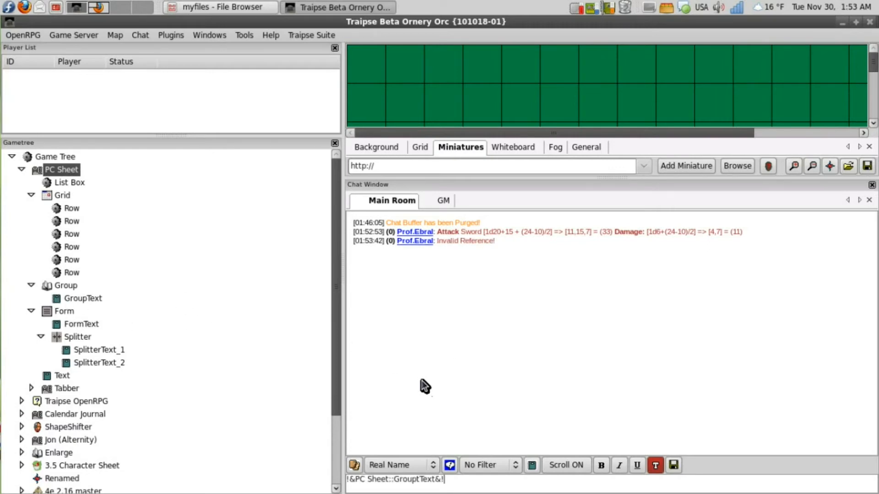
key("Return")
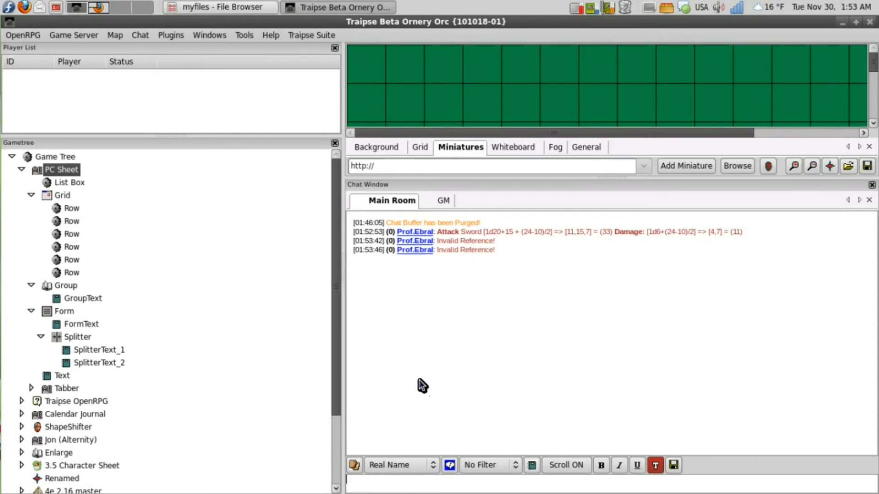
Step: Collapse and reopen the PC Sheet node, expanding its Group and Grid child nodes to check the names
left_click_drag(33, 171, 36, 182)
left_click(387, 262)
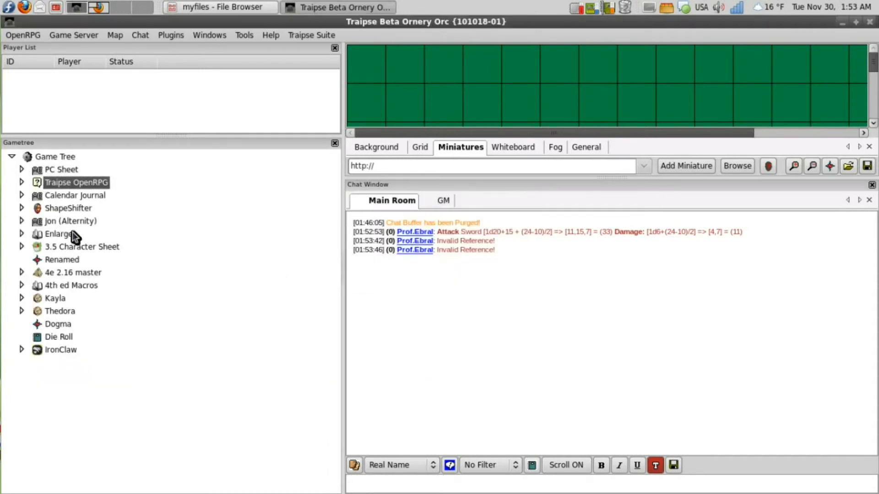
left_click(21, 170)
left_click(31, 208)
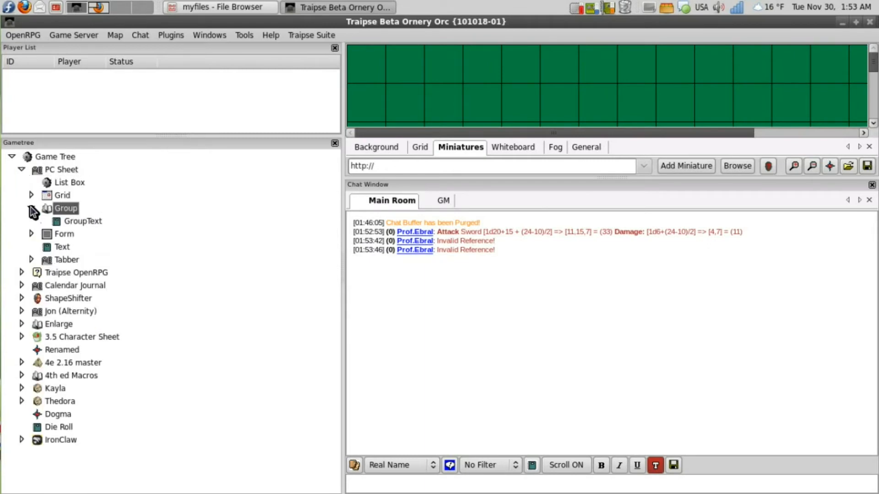
left_click(32, 196)
left_click(476, 323)
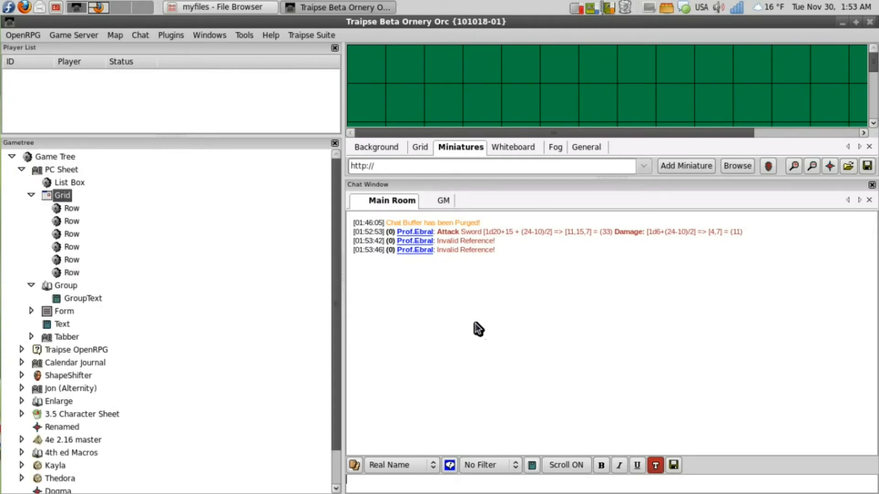
Step: Recall the last chat reference, correct it to !&PC Sheet::GroupText&! and send it to the chat
key("Up")
key("Left")
key("Left")
key("Left")
key("Left")
key("Left")
key("Left")
key("BackSpace")
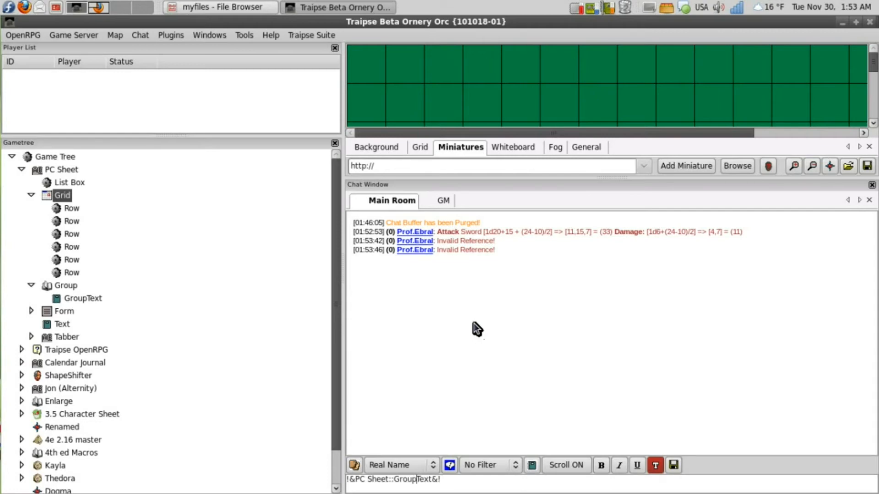
key("Return")
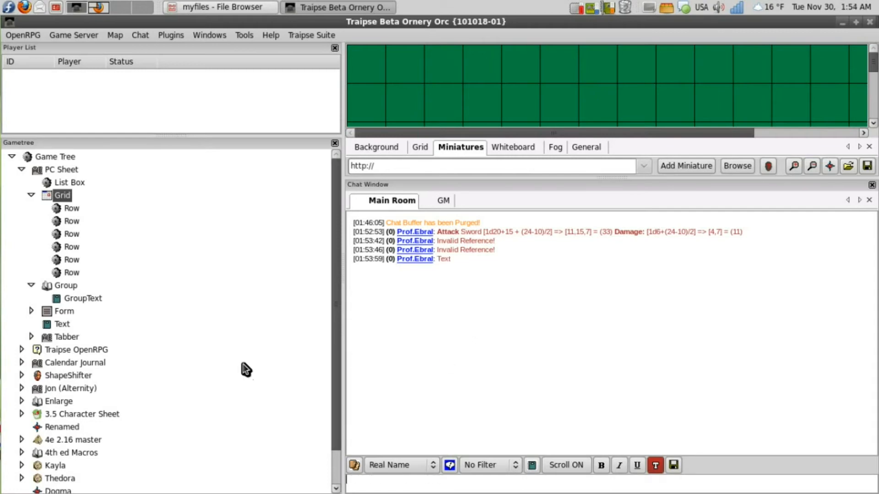
Step: Replace the GroupText node's text with "GroupText's Text" and send the node to the chat
double_click(85, 298)
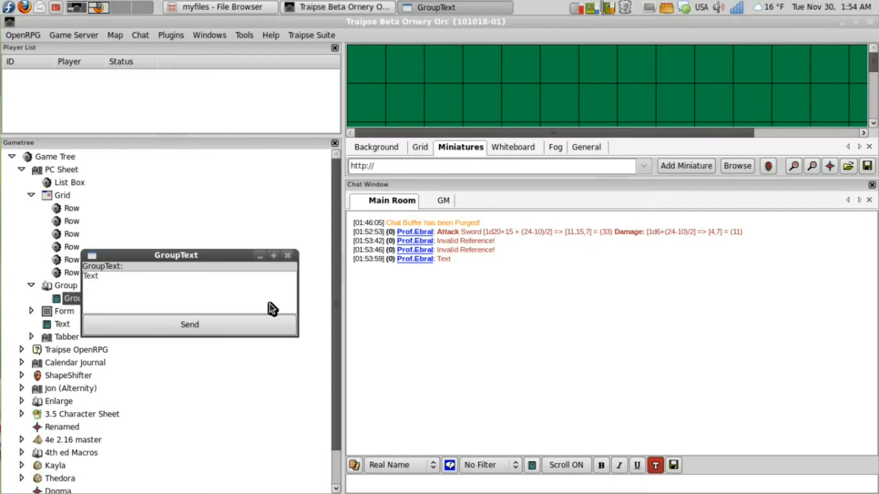
left_click_drag(225, 249, 566, 289)
double_click(437, 312)
type("GroupTex")
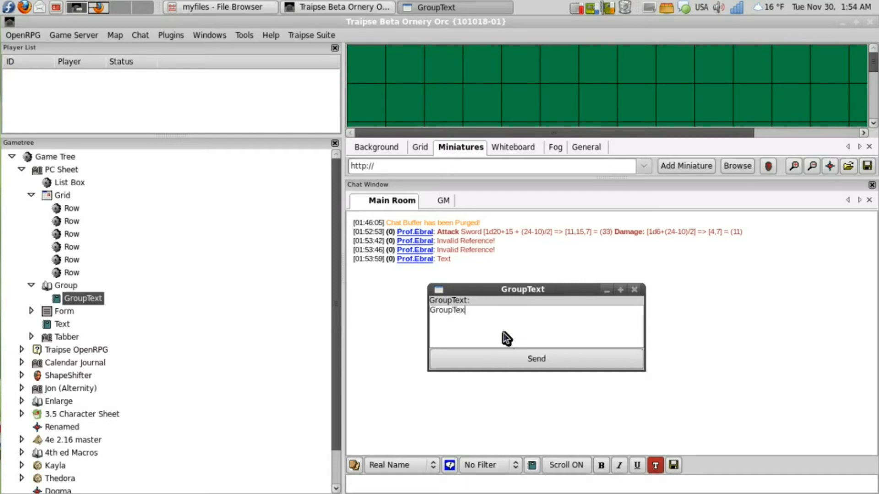
type("t's Text")
left_click(499, 356)
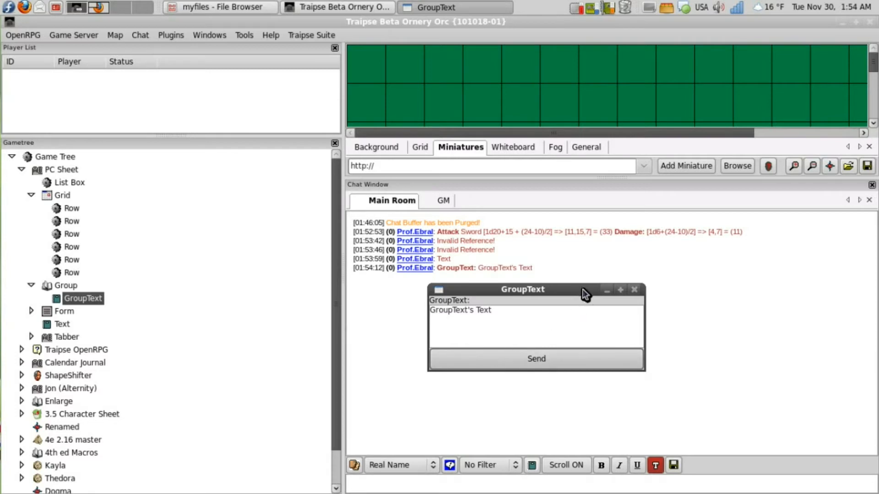
Step: Close the GroupText window and resend the reference !&PC Sheet::GroupText&! to the chat
left_click(634, 289)
key("Up")
key("Return")
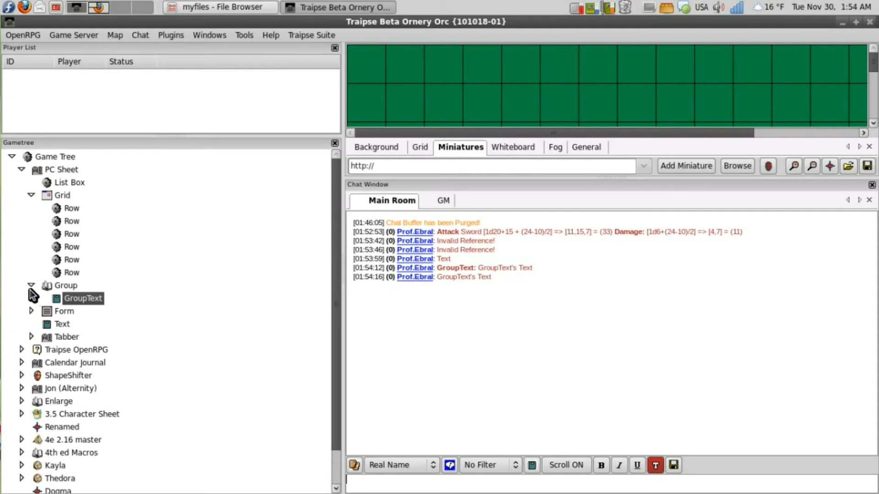
Step: Collapse the Grid and Group nodes under PC Sheet and expand the Form node
left_click(31, 195)
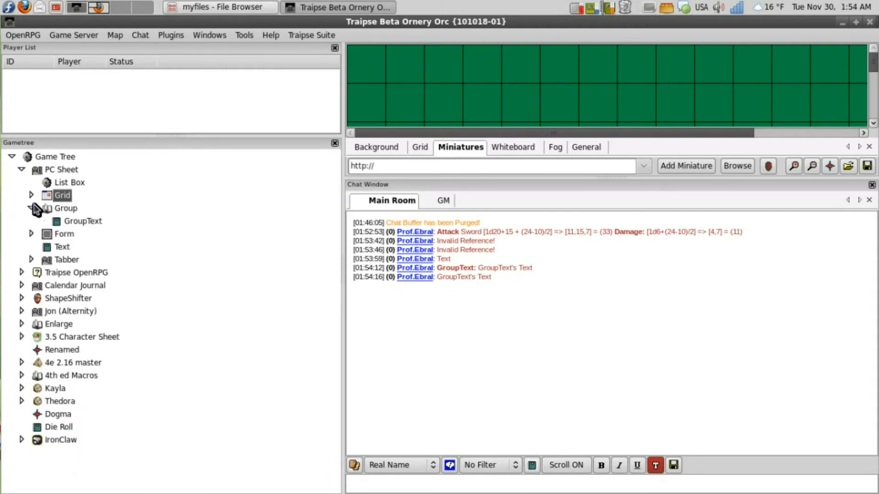
left_click(32, 208)
left_click(30, 221)
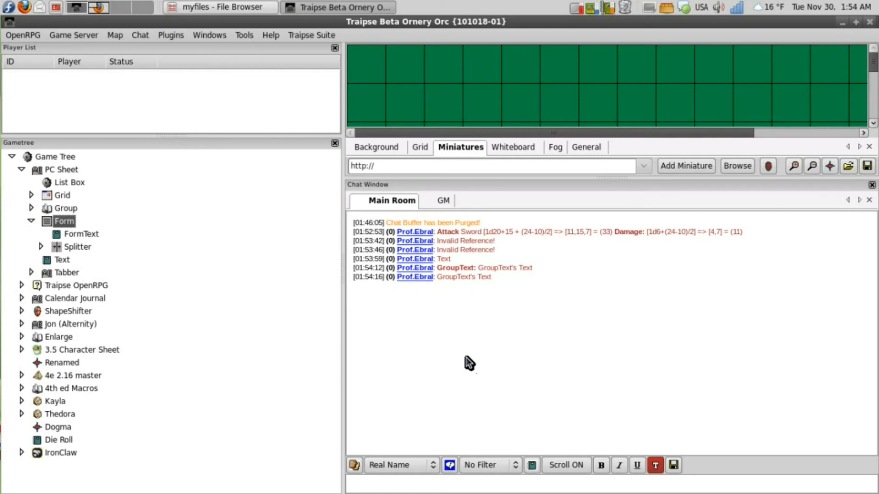
Step: Recall the last chat reference, change it to !&PC Sheet::FormText&! and send it to the chat
key("Up")
key("Left")
key("Left")
key("Left")
key("Left")
key("Left")
key("Left")
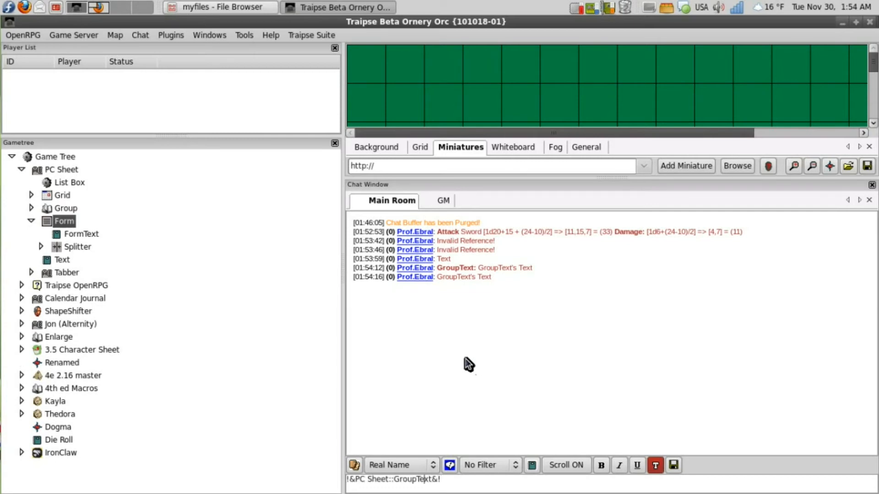
key("BackSpace")
key("BackSpace")
key("BackSpace")
key("BackSpace")
key("BackSpace")
type("Grom")
key("BackSpace")
key("BackSpace")
key("BackSpace")
key("BackSpace")
type("Form")
key("Return")
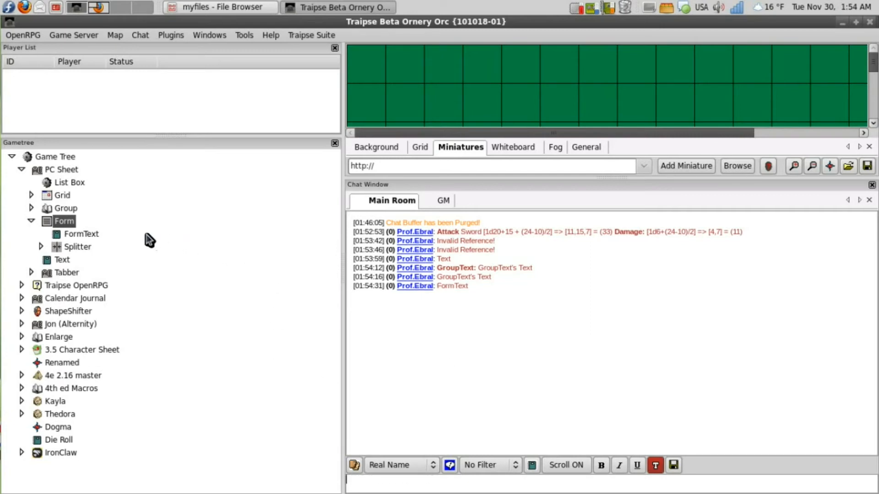
Step: Change the FormText node's text to "FormText's Text" and close its window
double_click(80, 233)
left_click_drag(162, 256, 667, 307)
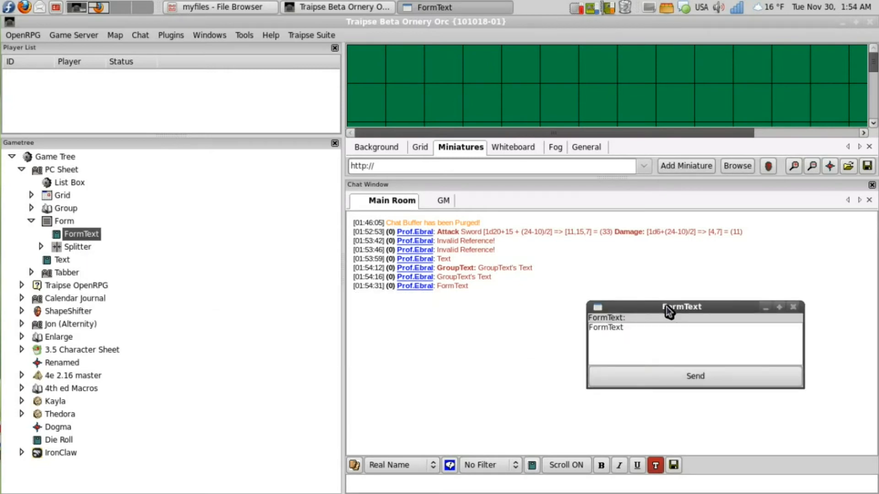
type("'s Text")
left_click(793, 307)
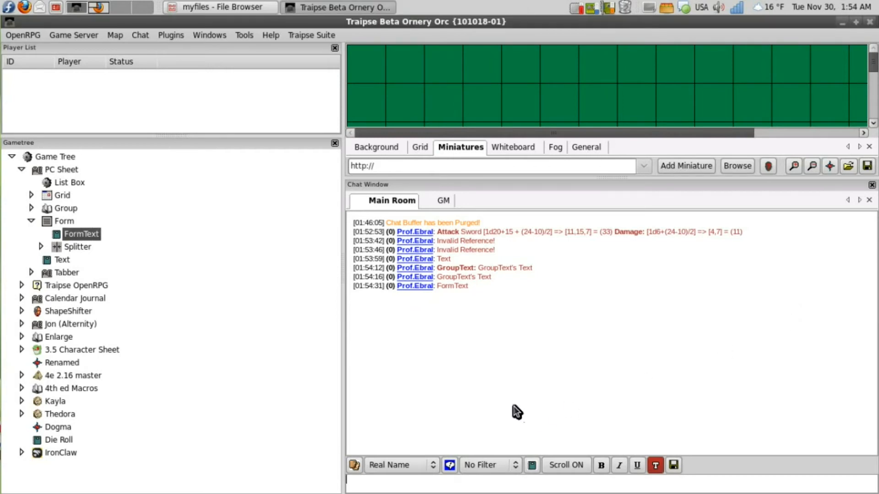
Step: Send the full-path reference !&PC Sheet::Form::FormText&! to the chat
type("!&PC Sheet::FormText&!")
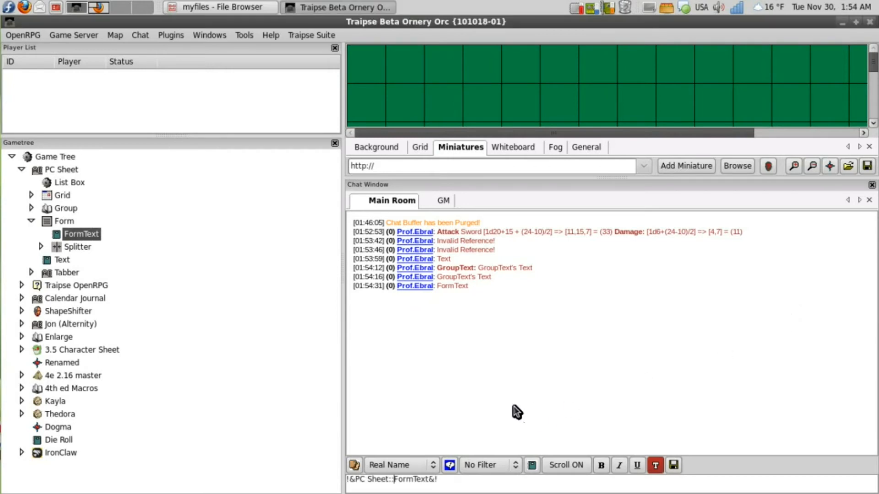
type("Form::")
key("Return")
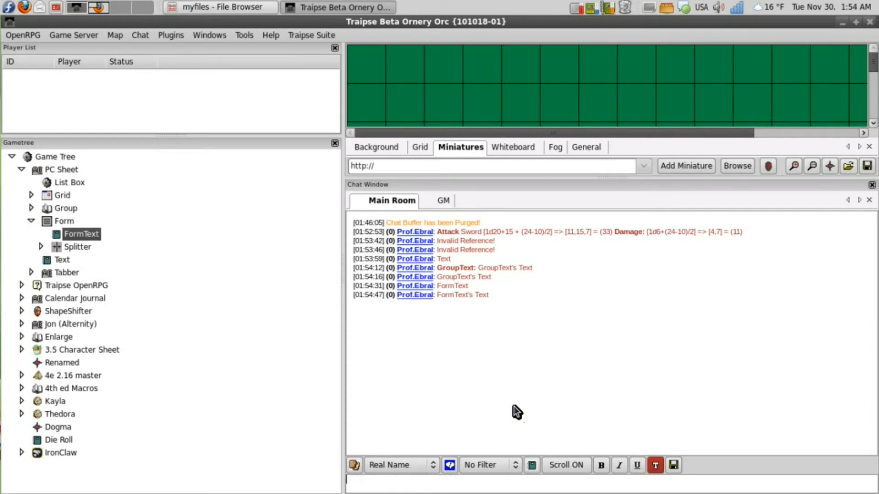
Step: Resend the shorter reference !&PC Sheet::FormText&! from the chat history for comparison
key("Up")
key("Up")
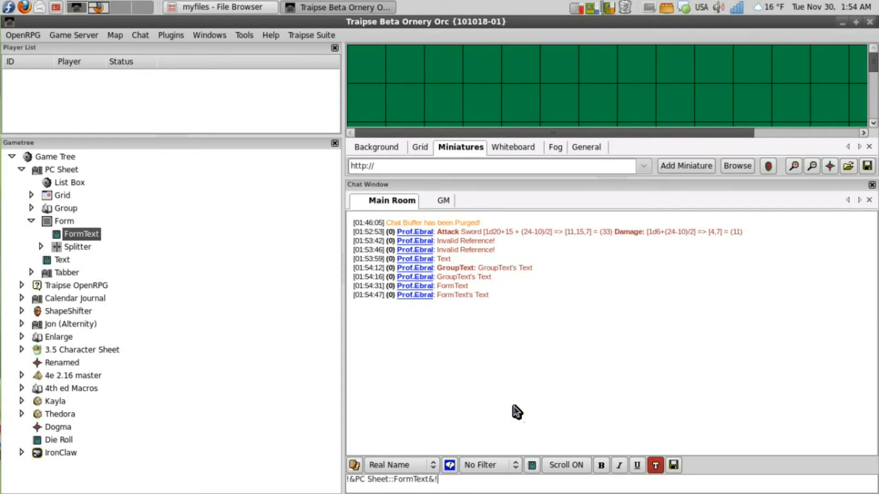
key("Return")
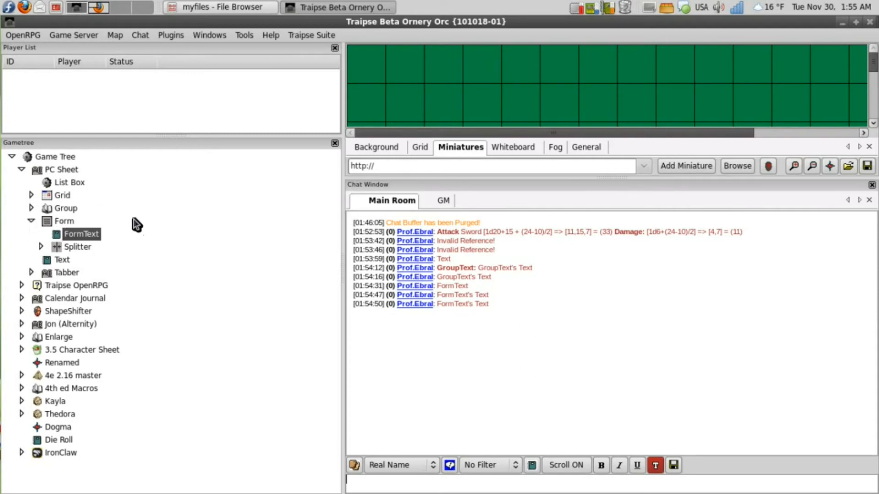
Step: Collapse the PC Sheet's nested branches and rename its Group node to Group1
left_click(22, 170)
left_click(22, 169)
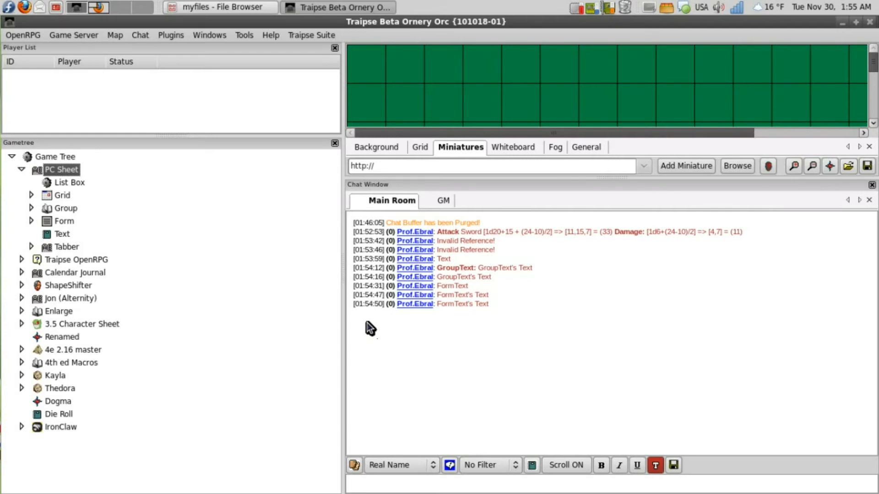
left_click(57, 211)
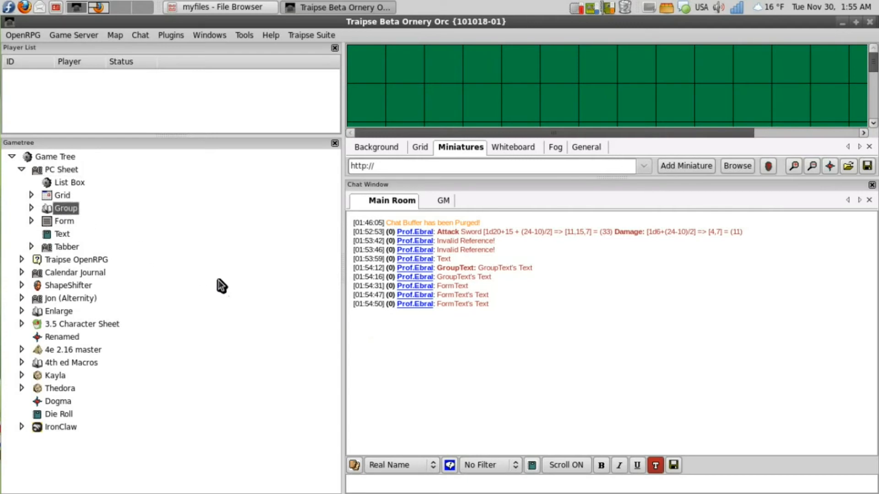
key("F2")
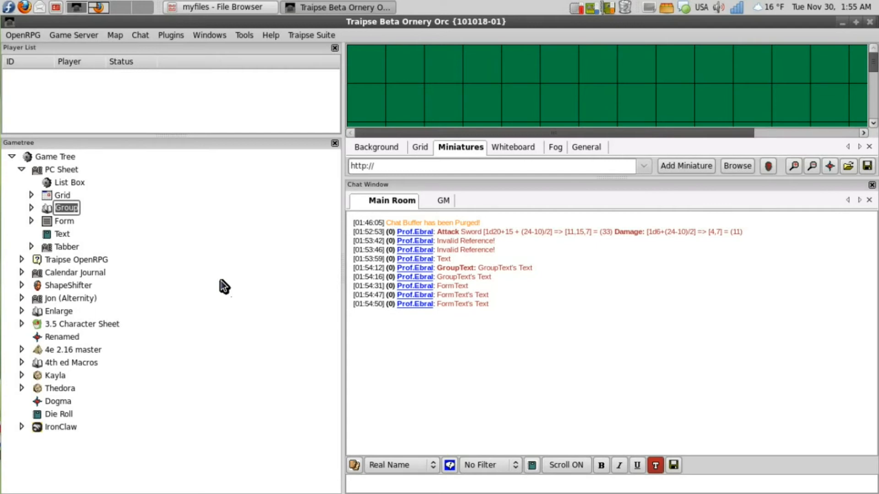
key("End")
type("!")
key("Return")
Step: Resend the short reference !&PC Sheet::GroupText&! from the chat history
left_click(542, 388)
key("Up")
key("Up")
key("Down")
key("Up")
key("Return")
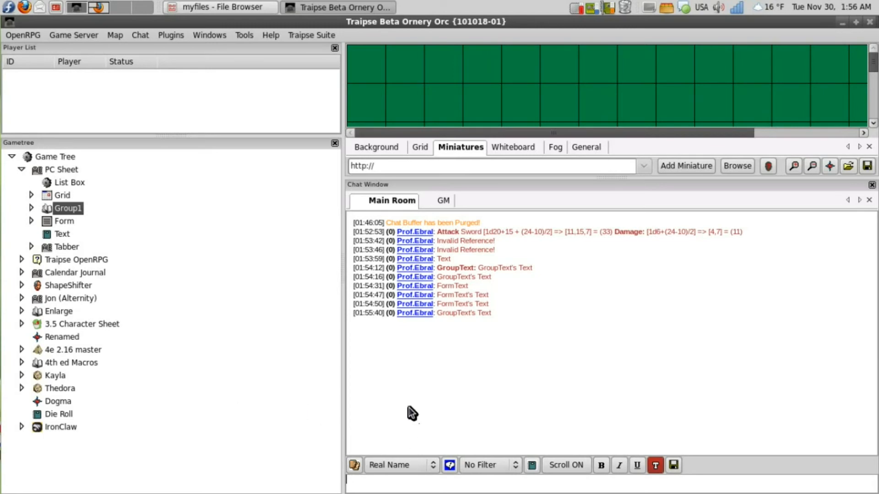
Step: Draft the reference pattern != =! in the chat entry and set the GroupText node's text to !=FormText=!
type("!= =!")
left_click(31, 208)
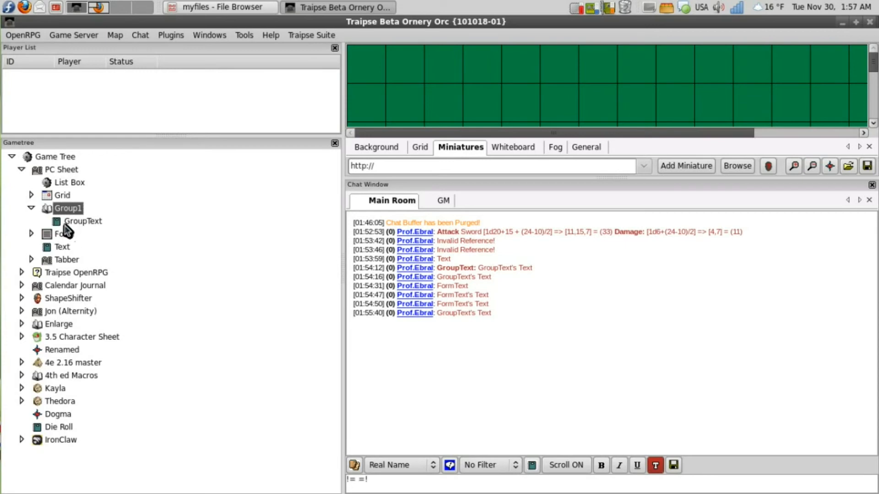
left_click(31, 233)
double_click(89, 221)
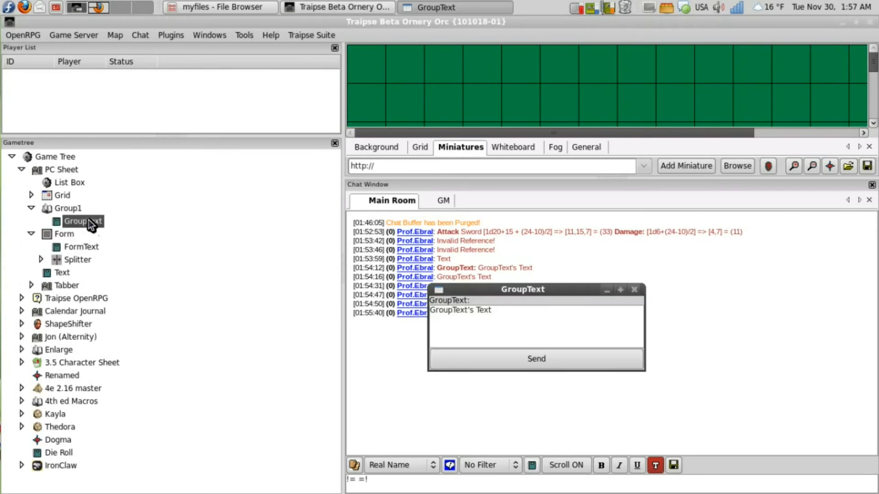
left_click_drag(513, 290, 573, 254)
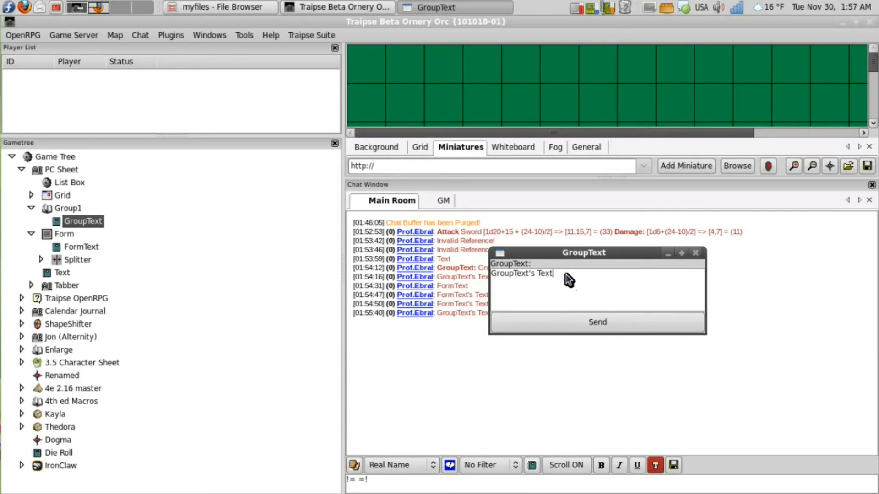
key("ctrl+a")
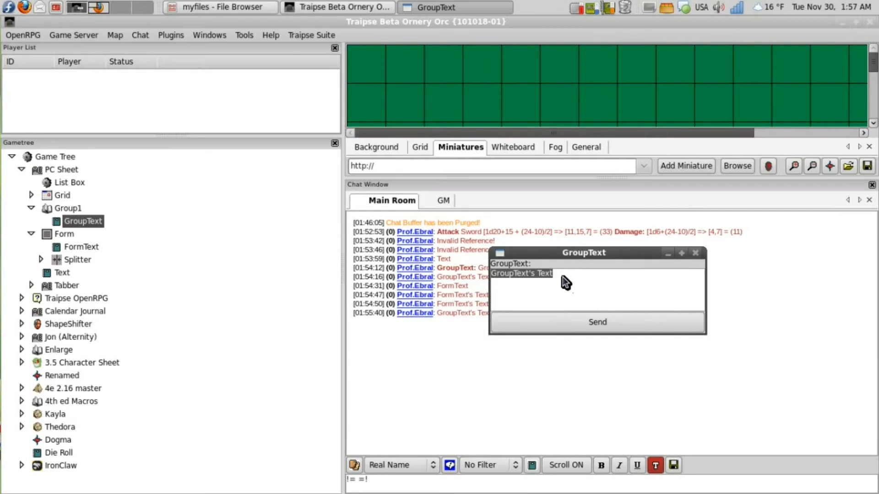
key("BackSpace")
type("!=FormText=!")
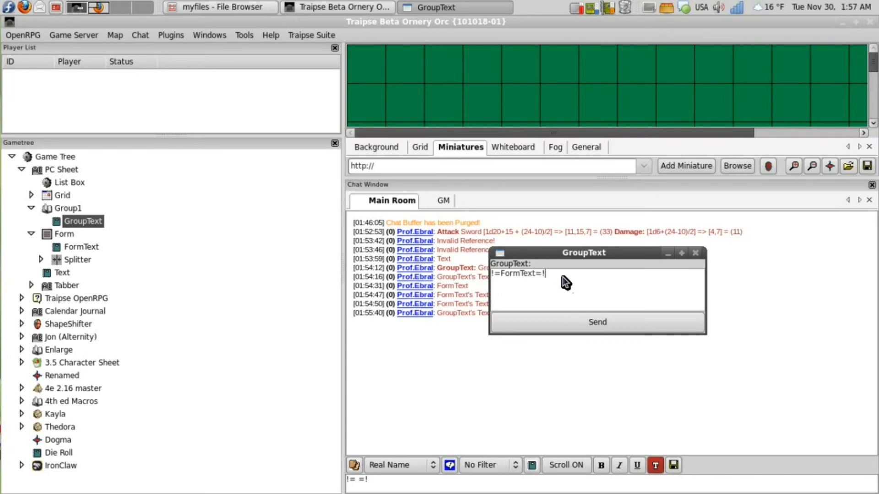
Step: Send the GroupText node's text to the chat from its own window and close that window
left_click(573, 322)
left_click_drag(604, 255, 521, 199)
left_click(611, 202)
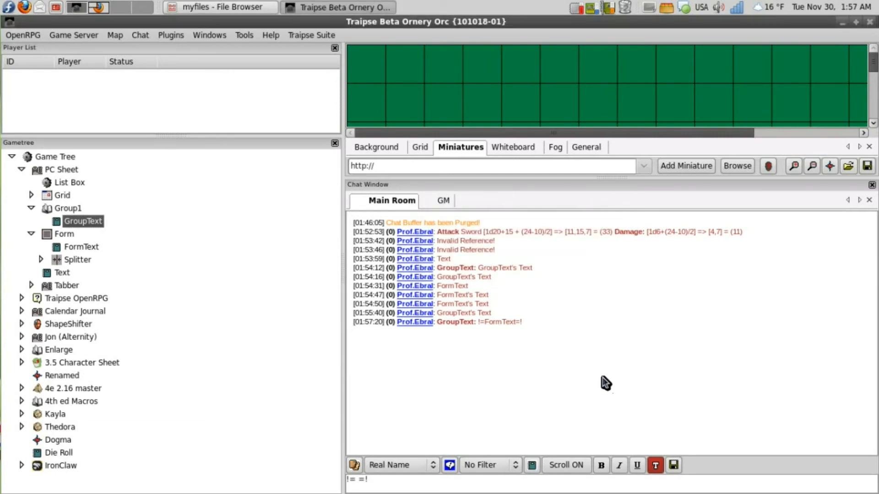
Step: Recall !&PC Sheet::GroupText&! in the chat entry and send it to test the nested reference
left_click(611, 479)
key("Up")
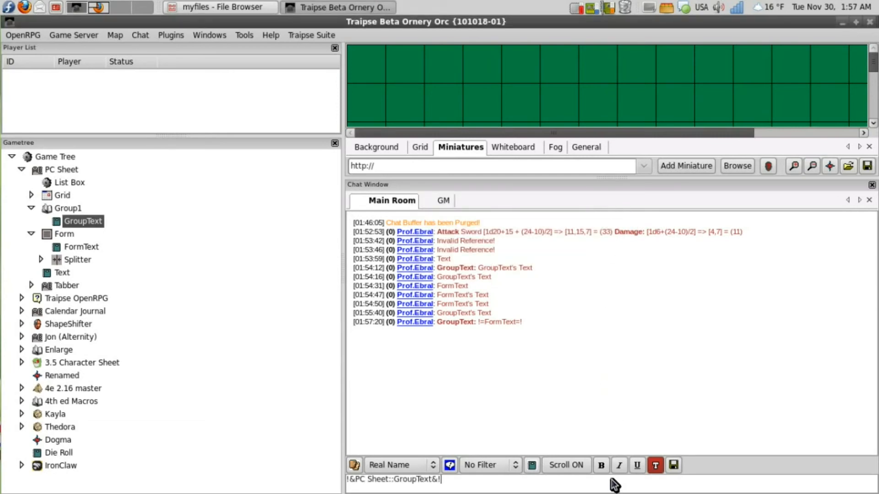
key("Return")
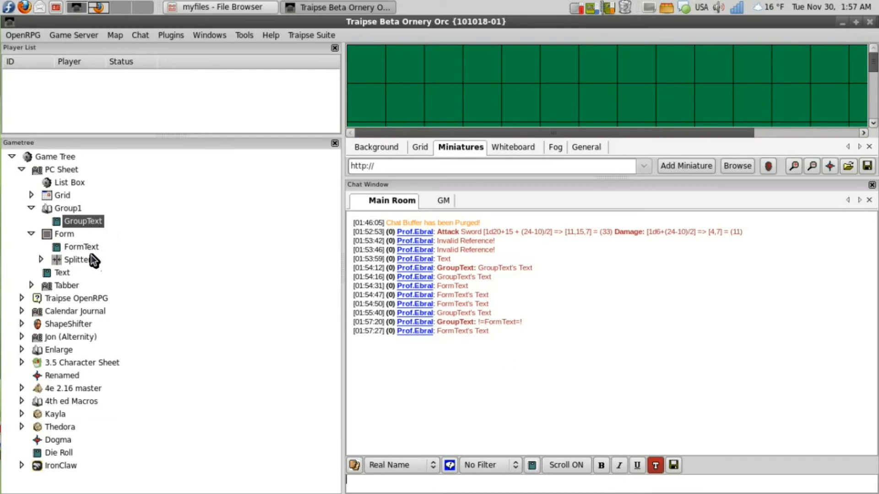
Step: Enable Send as Macro in the GroupText node's design properties and close the editor
right_click(95, 224)
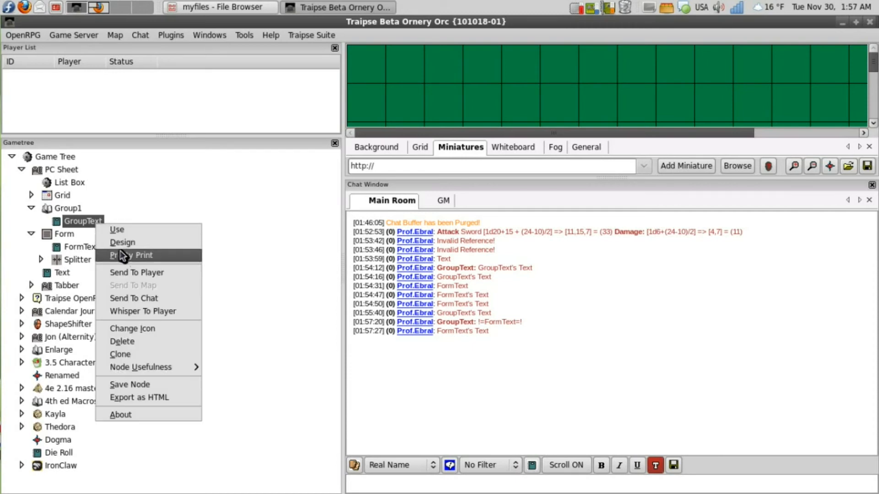
left_click(120, 251)
left_click(68, 102)
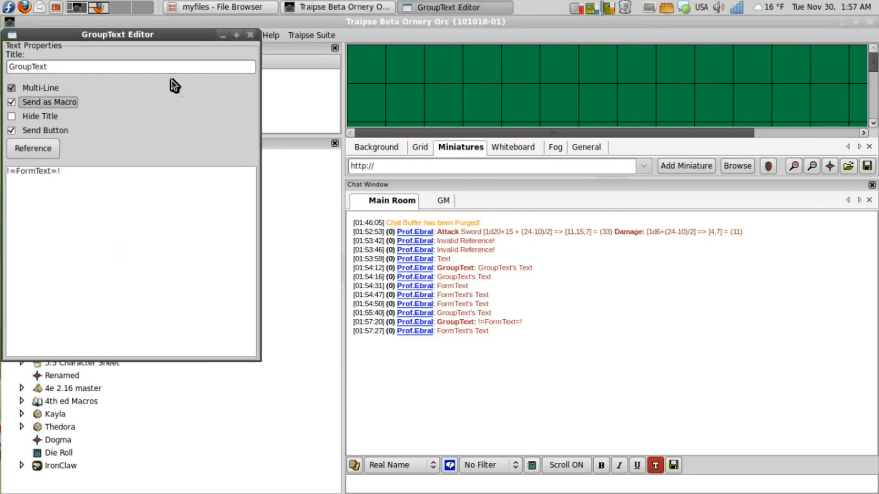
left_click(250, 35)
Step: Open the GroupText node for use, send it to the chat as a macro and close its window
double_click(81, 221)
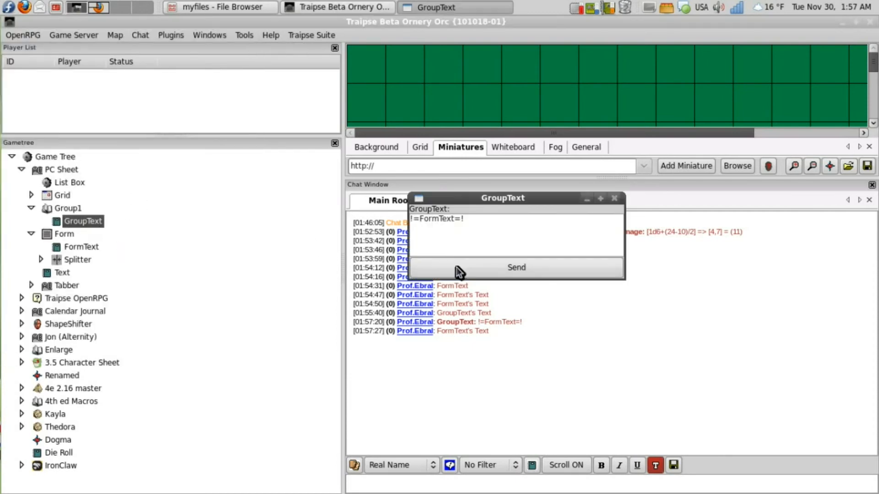
left_click(460, 266)
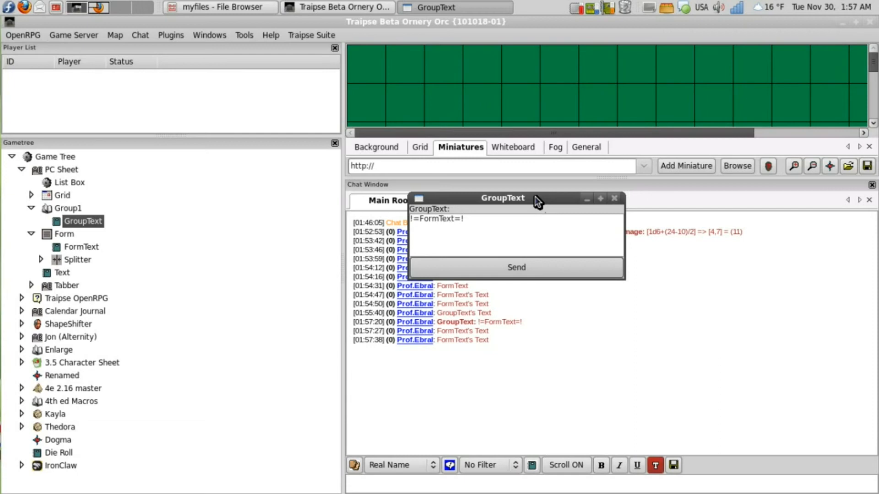
left_click(614, 199)
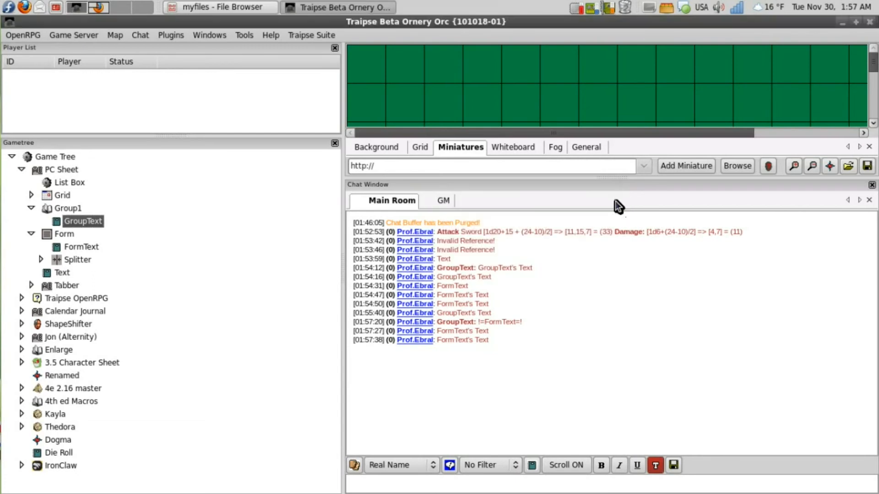
Step: Collapse the PC Sheet node and move it inside the Alternity character node
left_click(22, 169)
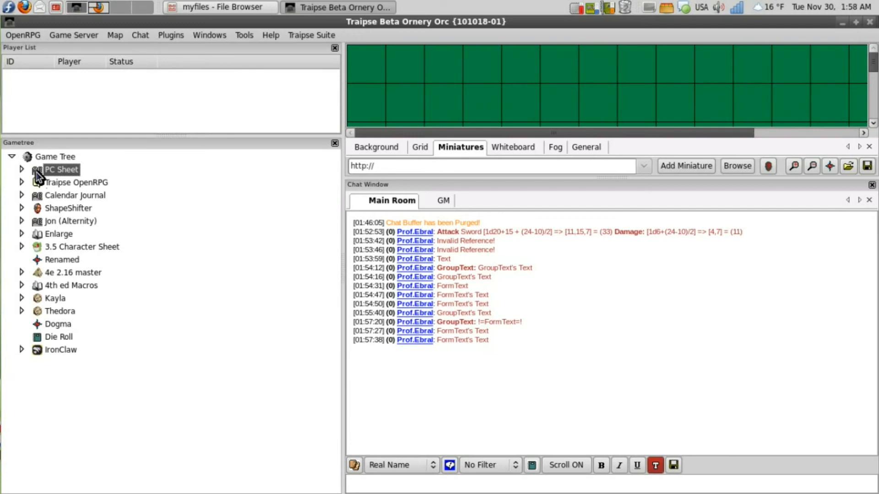
left_click_drag(58, 227, 56, 229)
left_click(504, 270)
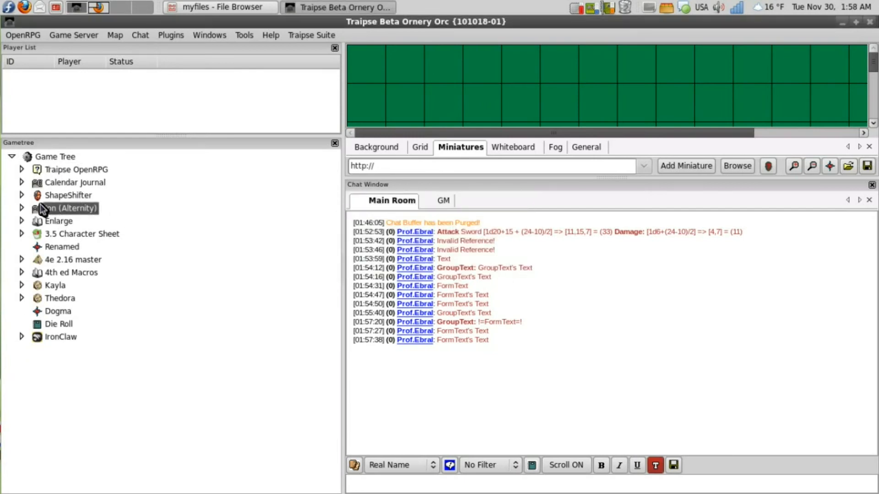
Step: Send GroupText to the chat from Group1 in the relocated PC Sheet and close its window
left_click(21, 208)
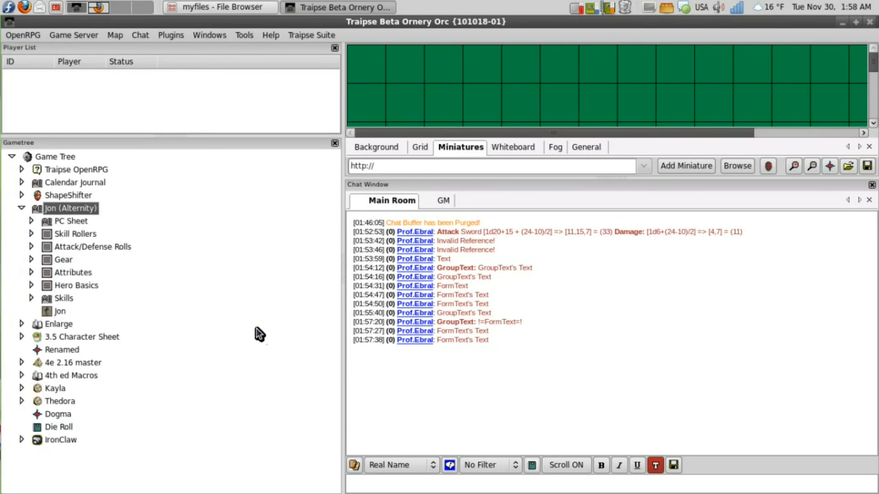
left_click(31, 221)
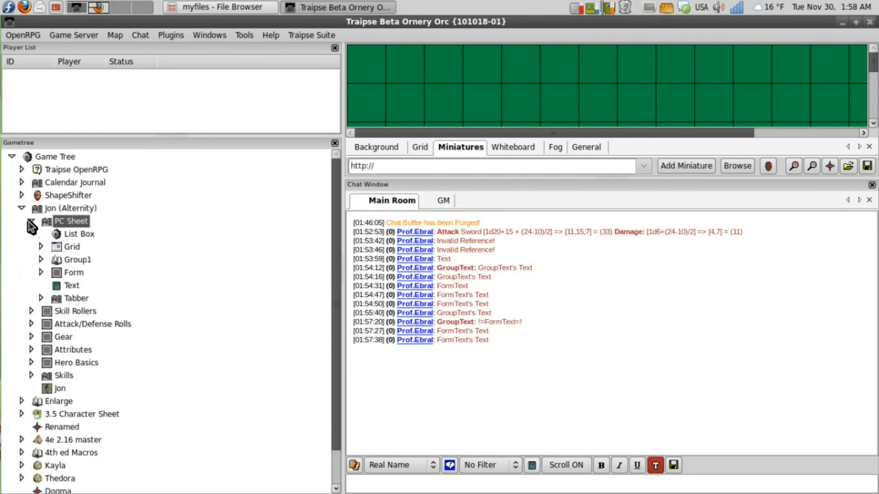
left_click(41, 259)
double_click(100, 274)
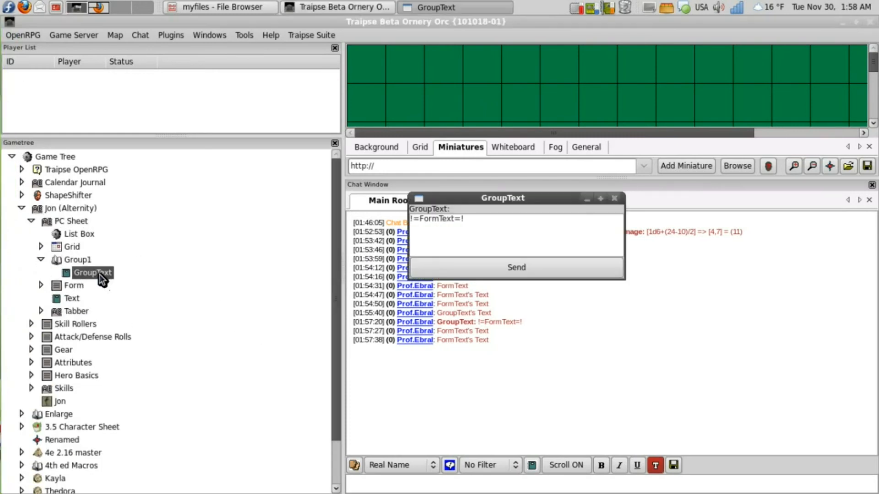
left_click(509, 264)
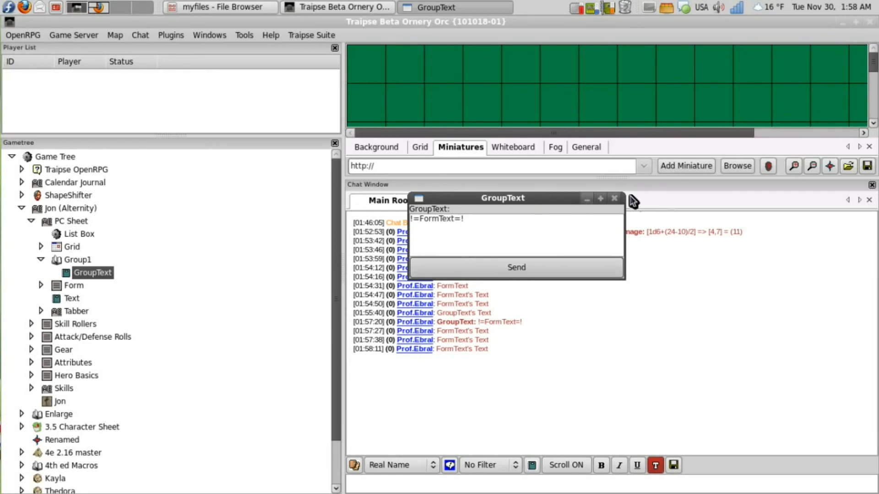
left_click(614, 198)
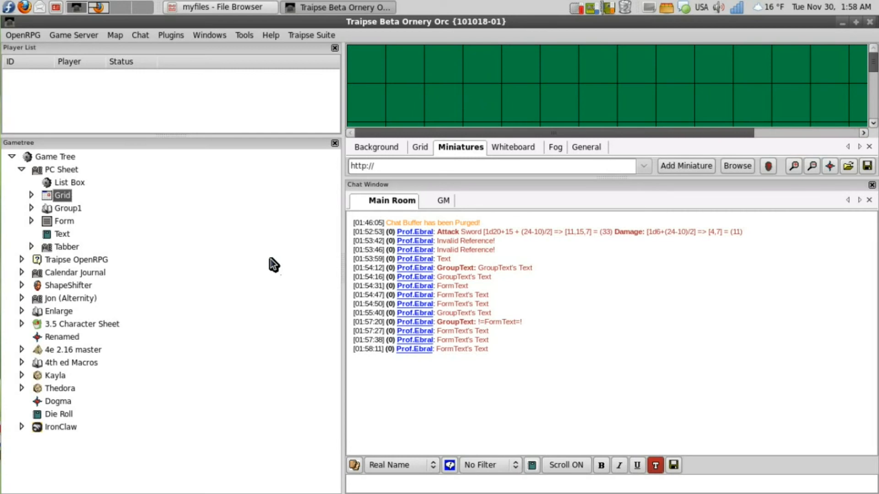
Step: Open the PC Sheet's Grid node for design and enter Str and Dex in the first column's top two cells
right_click(49, 197)
left_click(73, 216)
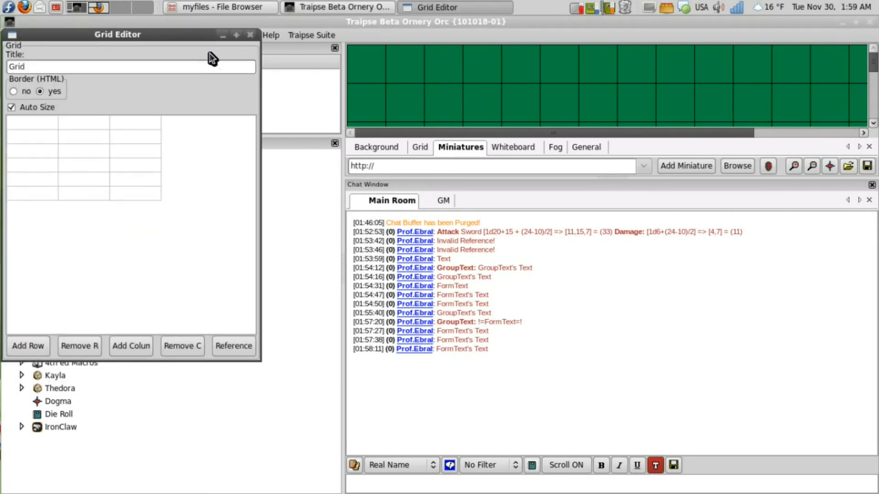
left_click_drag(176, 36, 639, 84)
left_click(511, 173)
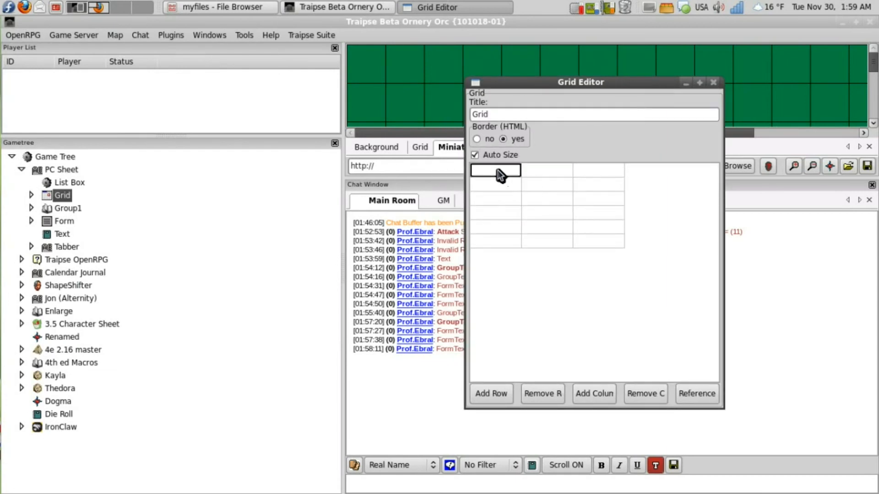
type("Str")
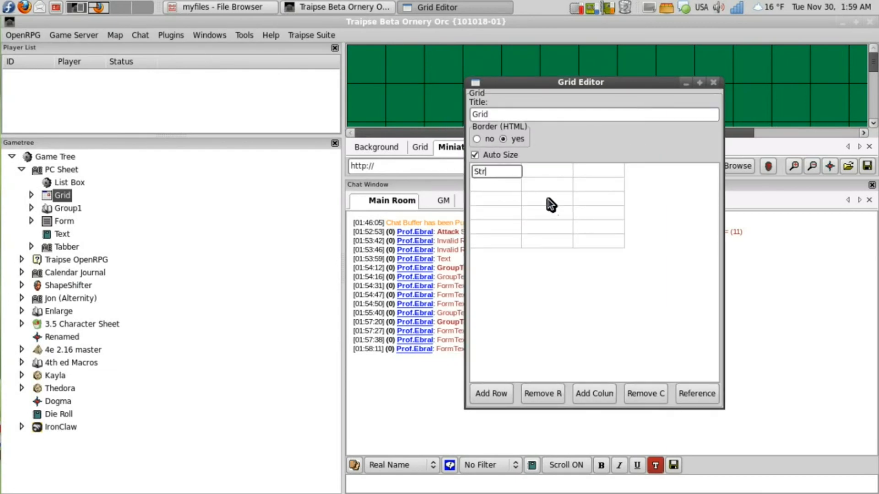
left_click(510, 185)
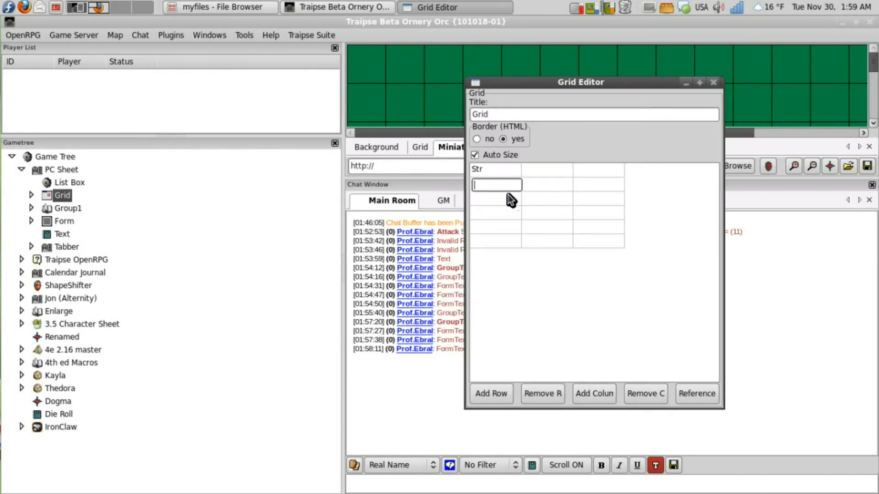
type("Dex")
left_click(511, 200)
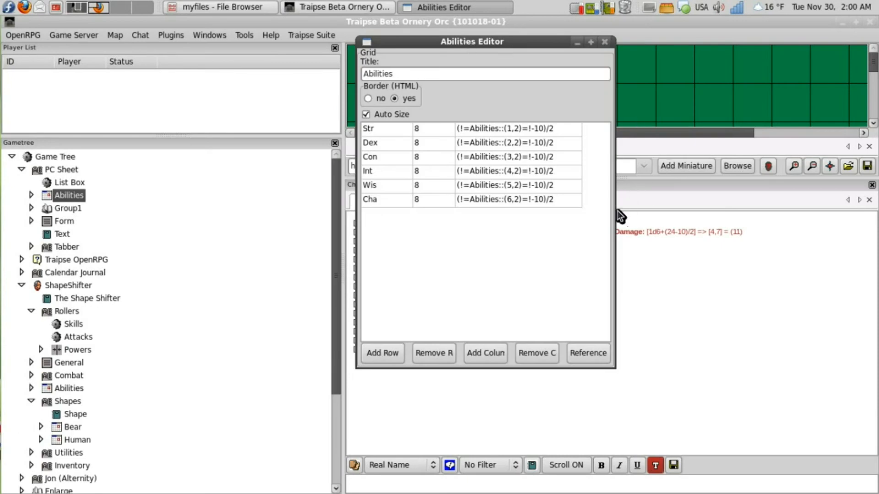
Step: Open the PC Sheet's Abilities grid for use alongside its widened editor, set the Str score to 14 and close the grid
left_click_drag(614, 210, 749, 211)
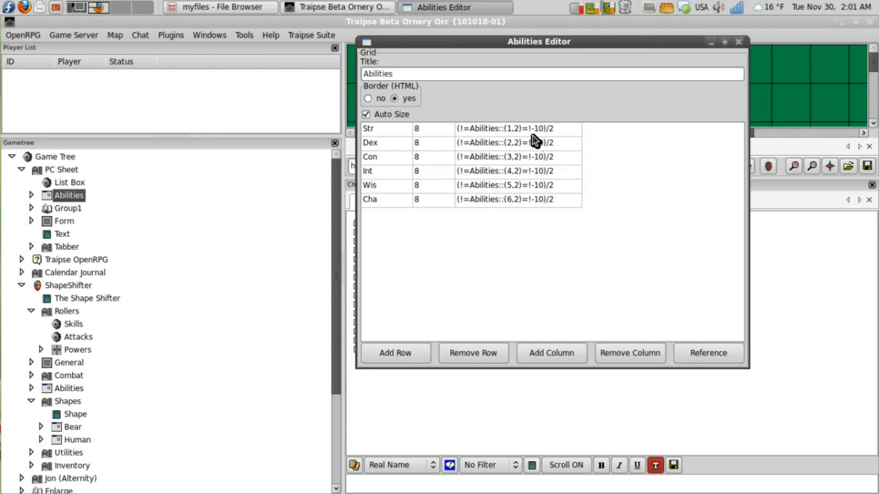
double_click(49, 195)
left_click_drag(564, 135, 199, 121)
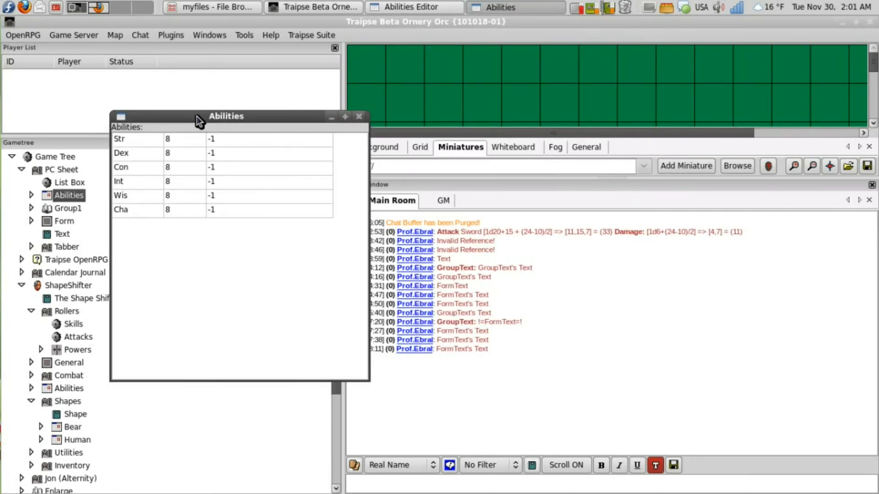
double_click(175, 140)
type("14")
key("Return")
left_click(360, 118)
left_click(465, 7)
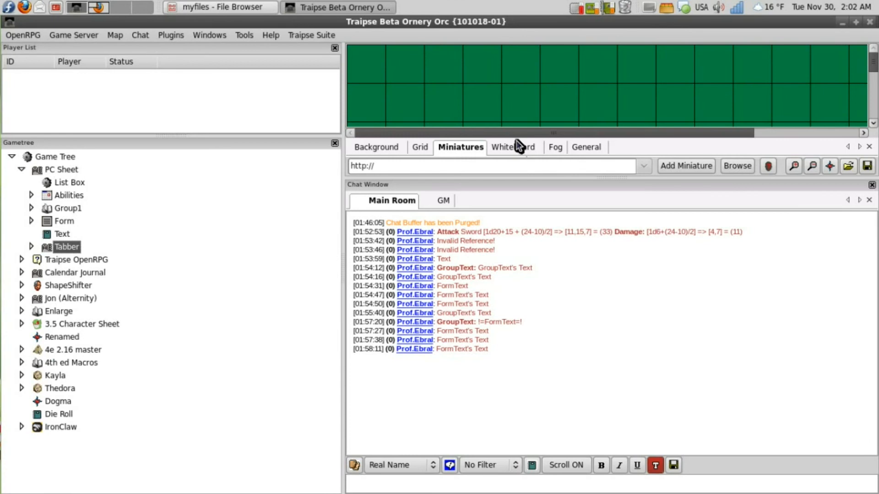
Step: Open the PC Sheet's List Box for design and change its first option's caption to Strength
right_click(78, 181)
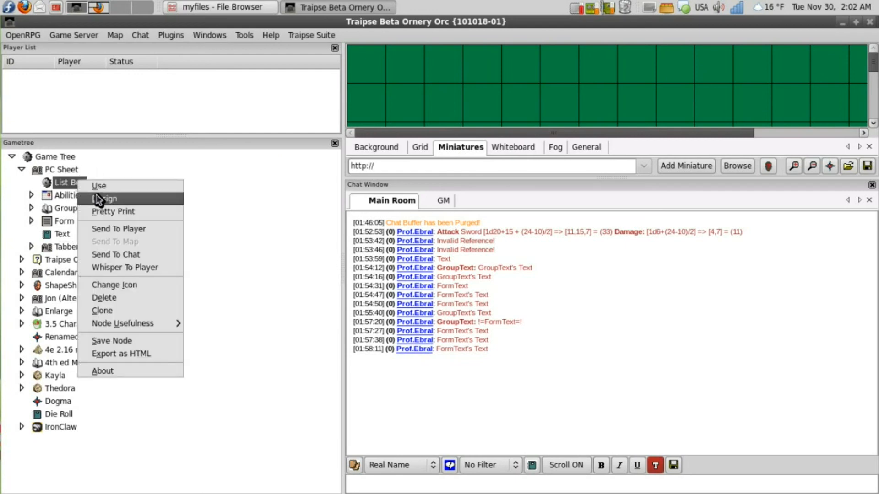
left_click(95, 197)
left_click_drag(148, 37, 606, 69)
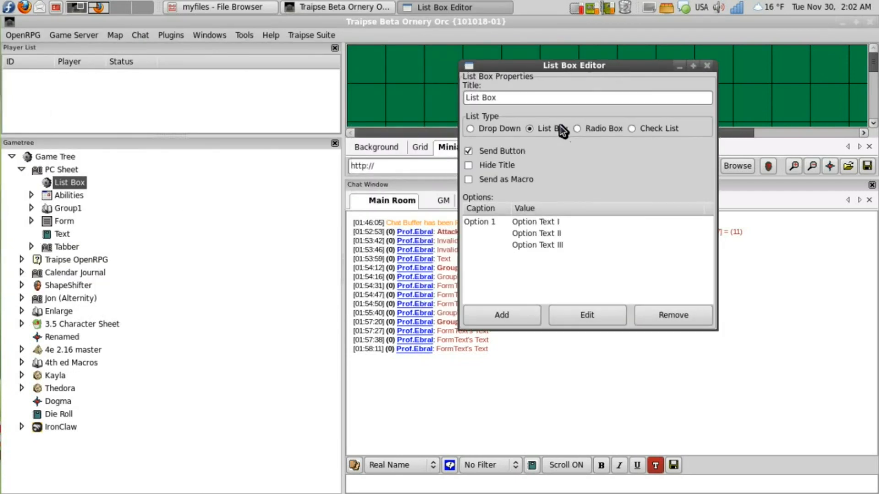
left_click(525, 221)
left_click(596, 317)
left_click_drag(118, 41, 308, 138)
triple_click(314, 145)
left_click_drag(241, 130, 263, 207)
type("Strength")
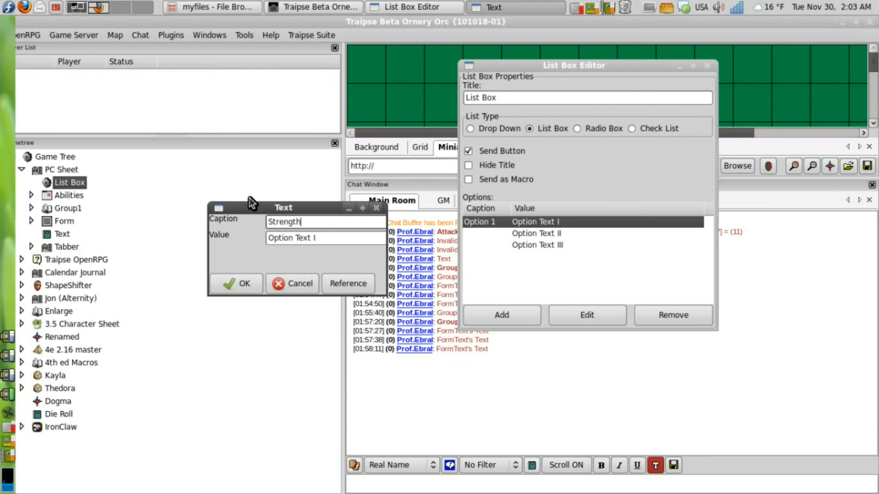
Step: Set the Strength option's value to [1d20+!=Abilites::1,3=!] and accept the edit
left_click(327, 238)
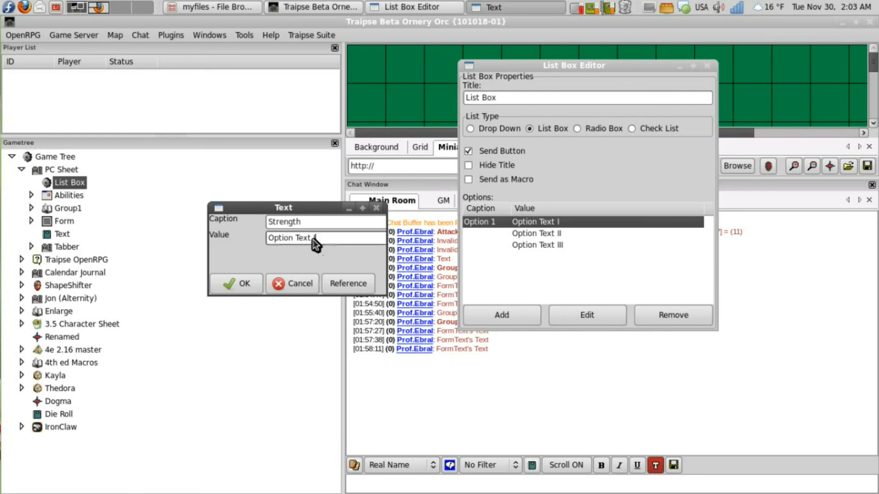
key("ctrl+a")
type("!=Abilites::1,3")
type("=!")
key("Home")
type("[1d20+")
key("End")
type("]")
left_click(238, 291)
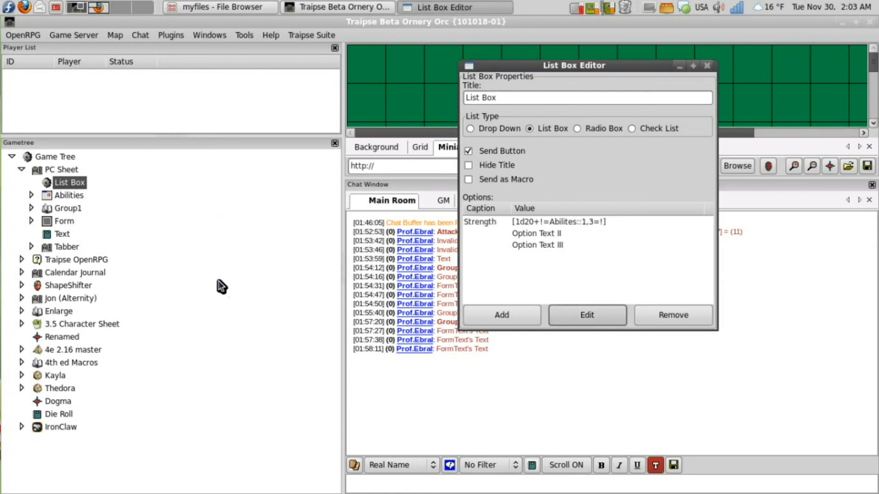
Step: Open the PC Sheet's List Box for use, send its Strength option to the chat and close the window
left_click(80, 186)
double_click(80, 186)
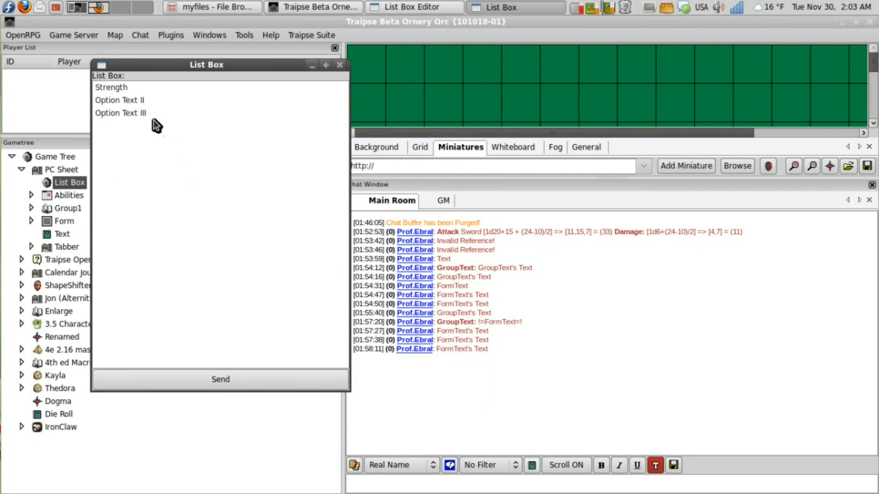
left_click(115, 88)
left_click(235, 383)
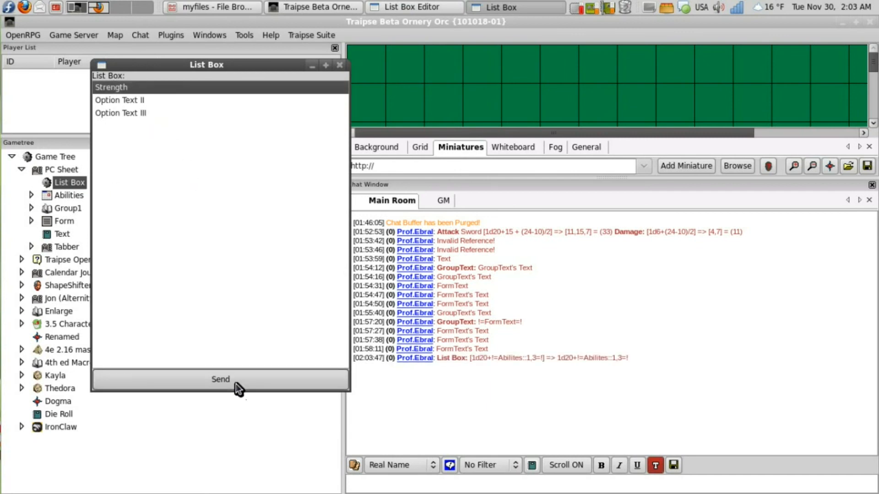
left_click(340, 65)
Step: Enable Send as Macro for the List Box, reopen it for use and send the Strength roll to the chat
left_click(404, 5)
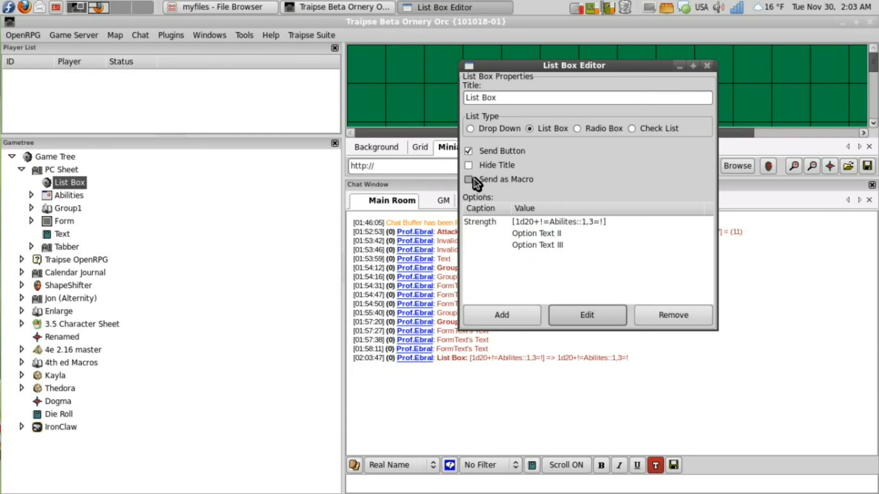
left_click(77, 186)
double_click(80, 189)
left_click(223, 378)
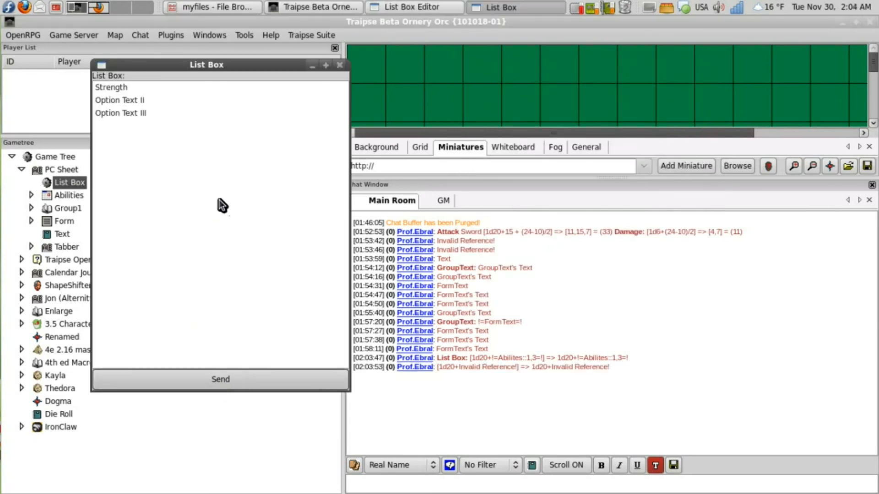
Step: Correct the reference spelling in the Strength option so its value reads [1d20+!=Abilities::1,3=!]
left_click_drag(238, 67, 317, 84)
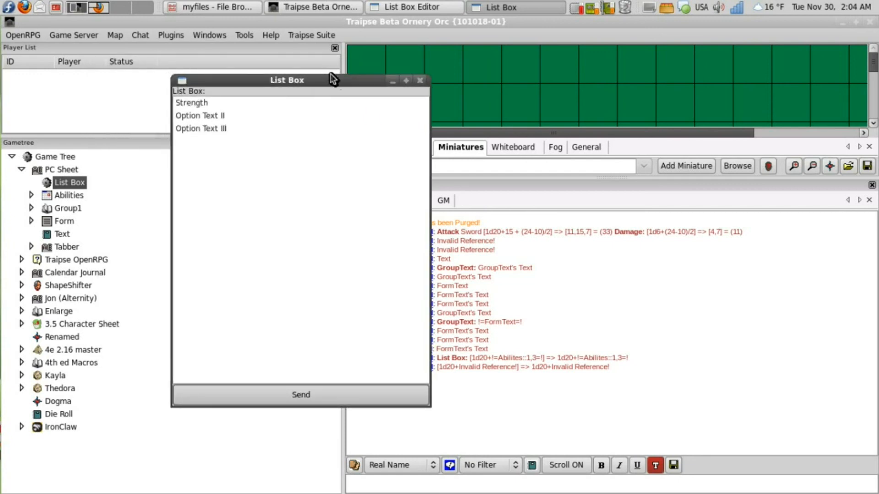
left_click(383, 6)
left_click(561, 224)
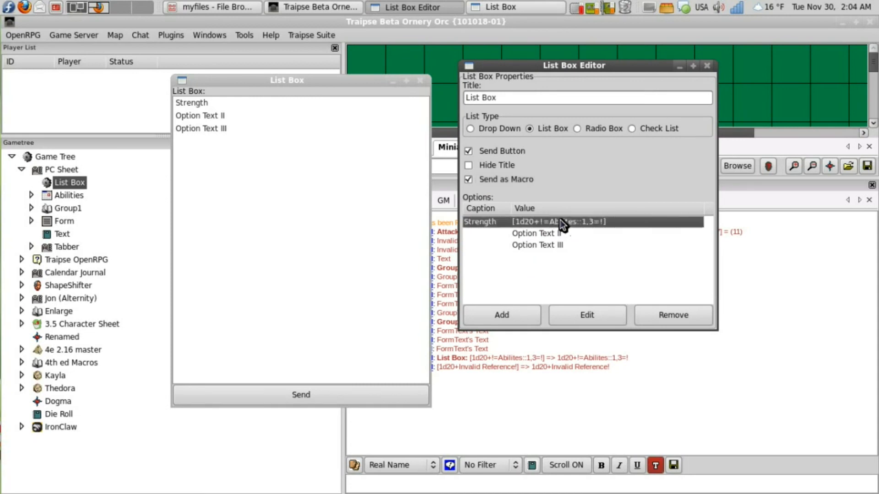
left_click(595, 313)
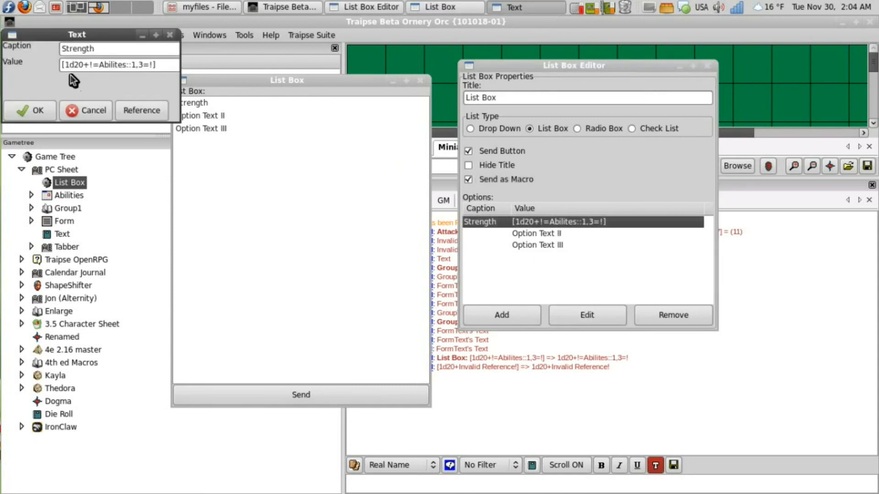
left_click(115, 65)
type("i")
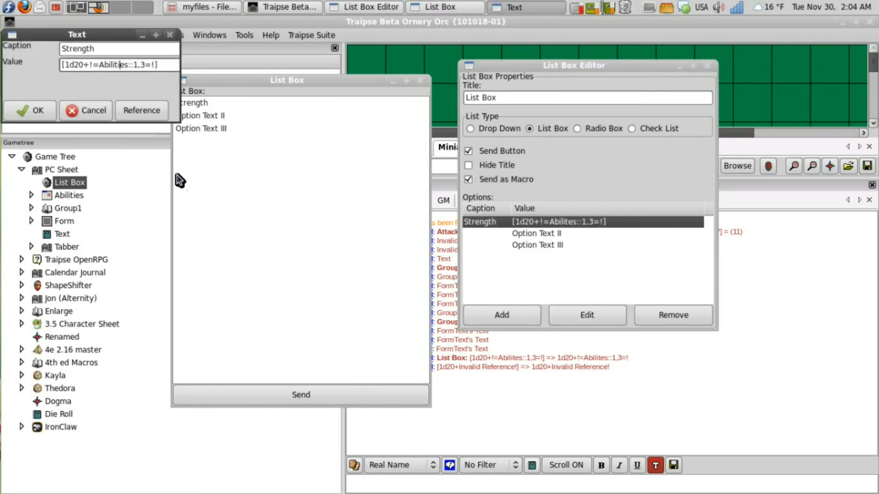
left_click(24, 110)
Step: Send the corrected Strength roll to the chat from the open List Box
left_click_drag(304, 80, 244, 73)
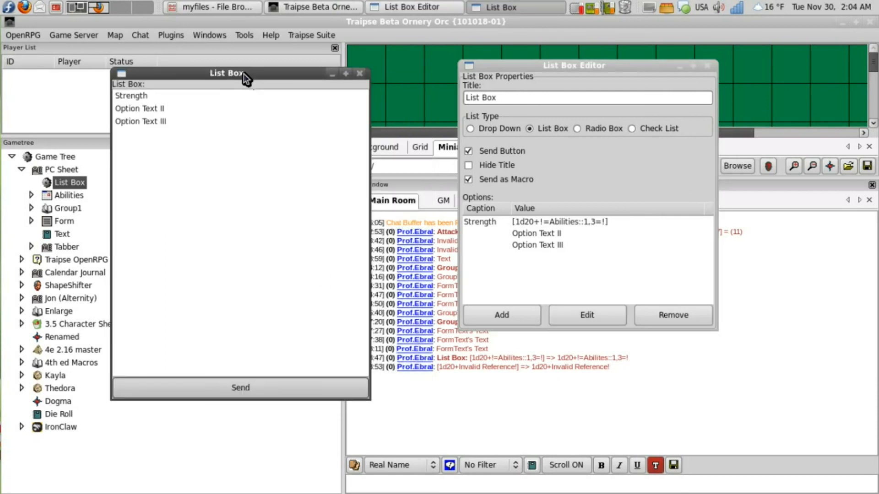
left_click(143, 96)
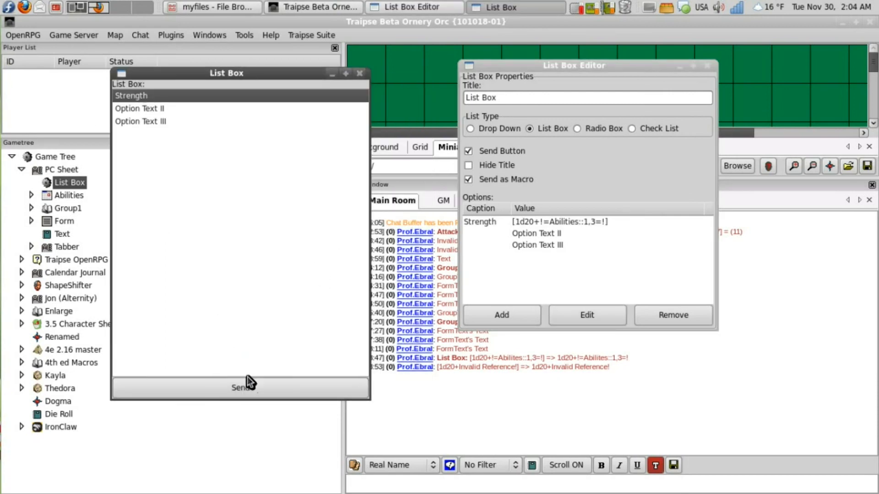
left_click(246, 390)
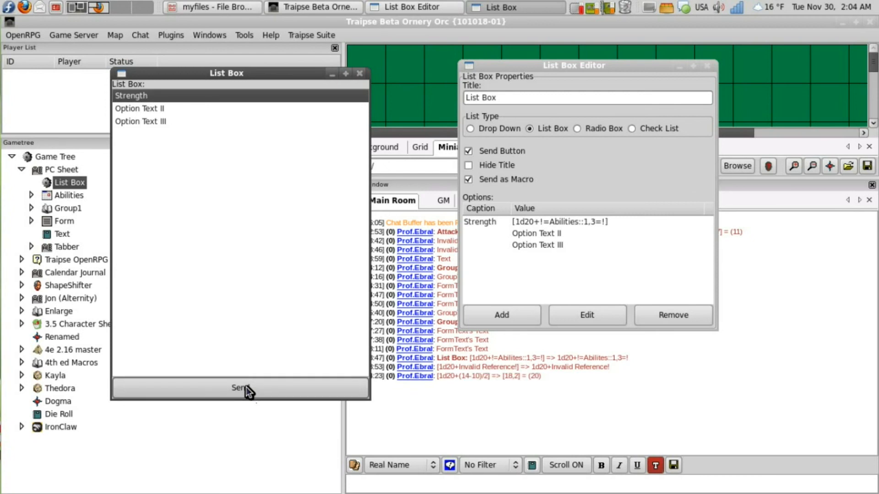